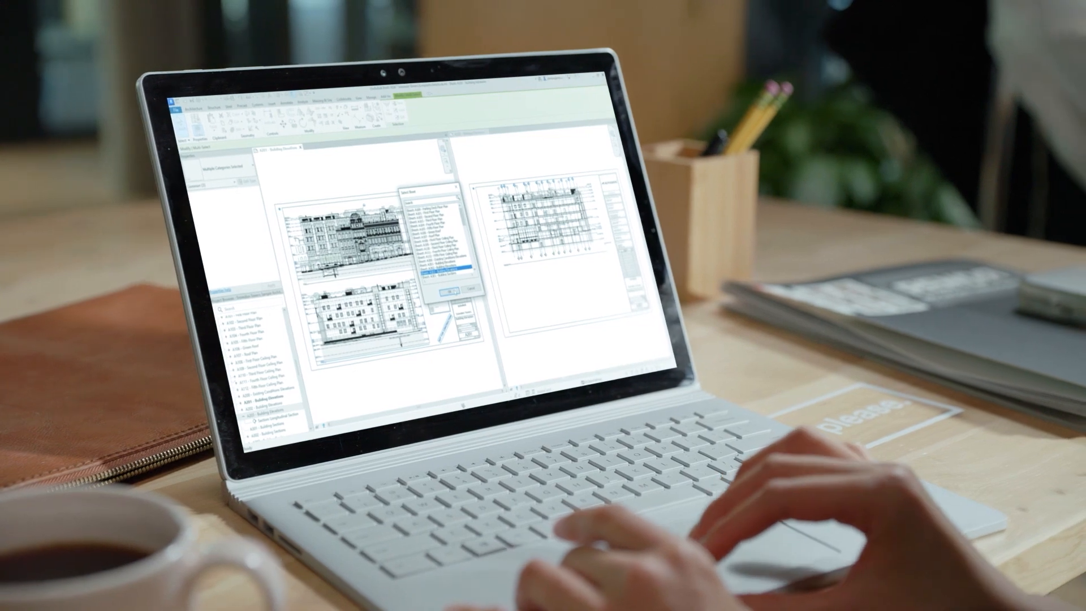
click(452, 289)
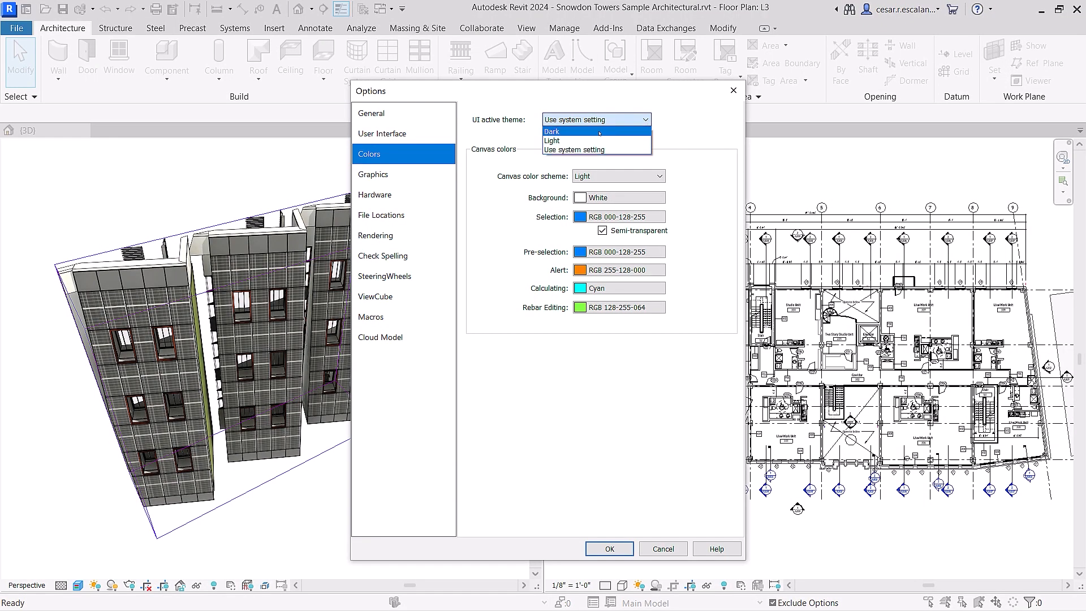
Step: Set the active UI theme to Dark
click(599, 131)
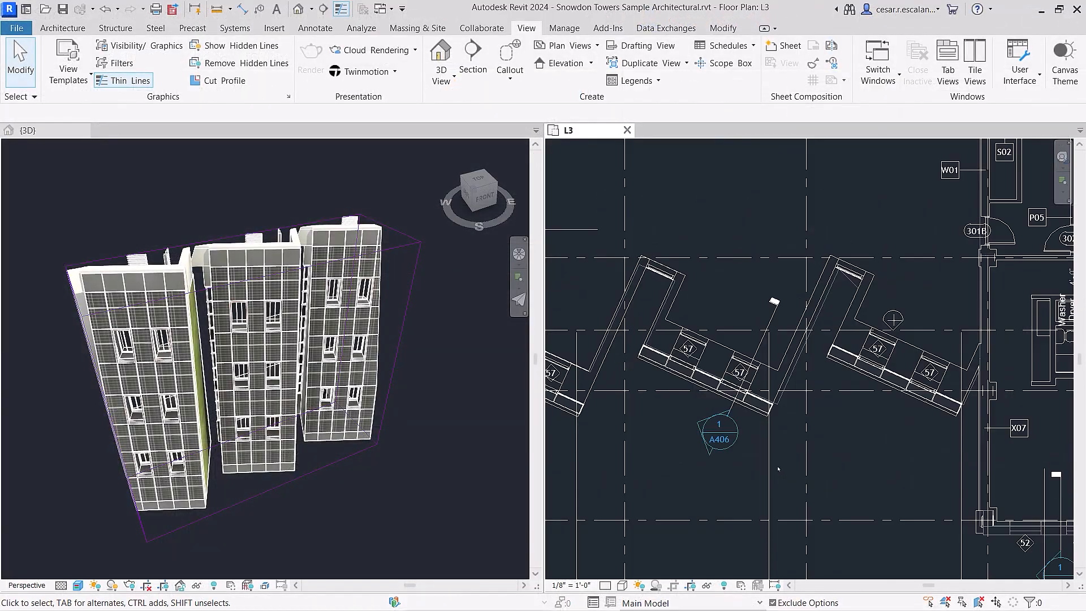
Step: Place a string of aligned dimensions along the angled walls in the L3 floor plan
key(d)
key(i)
click(659, 308)
click(801, 321)
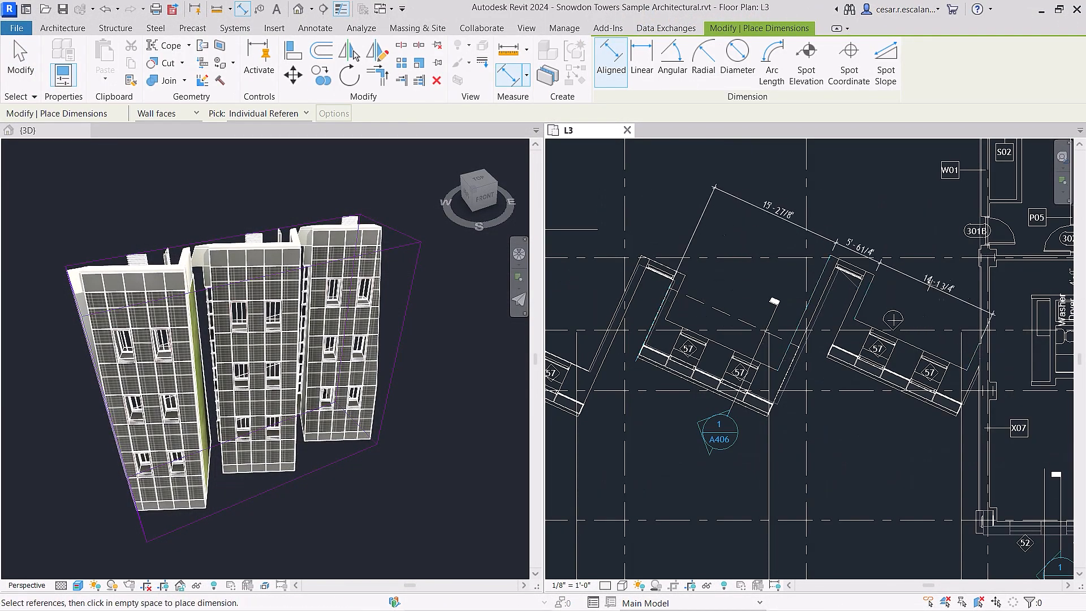
click(934, 283)
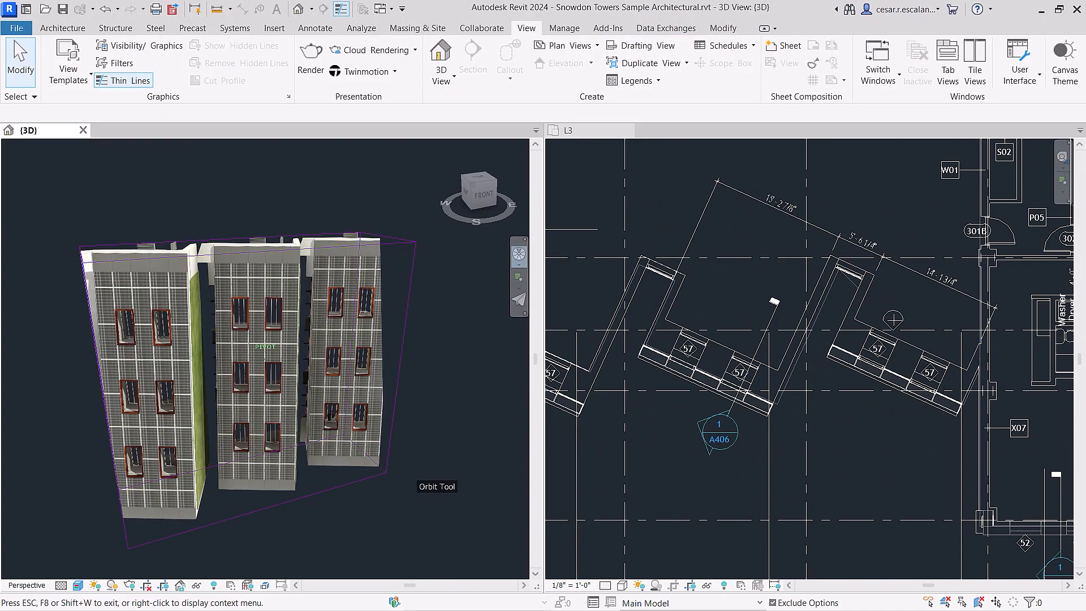
Step: Orbit the 3D view of the facade section around to its open right side
shift+middle_drag(439, 471, 363, 443)
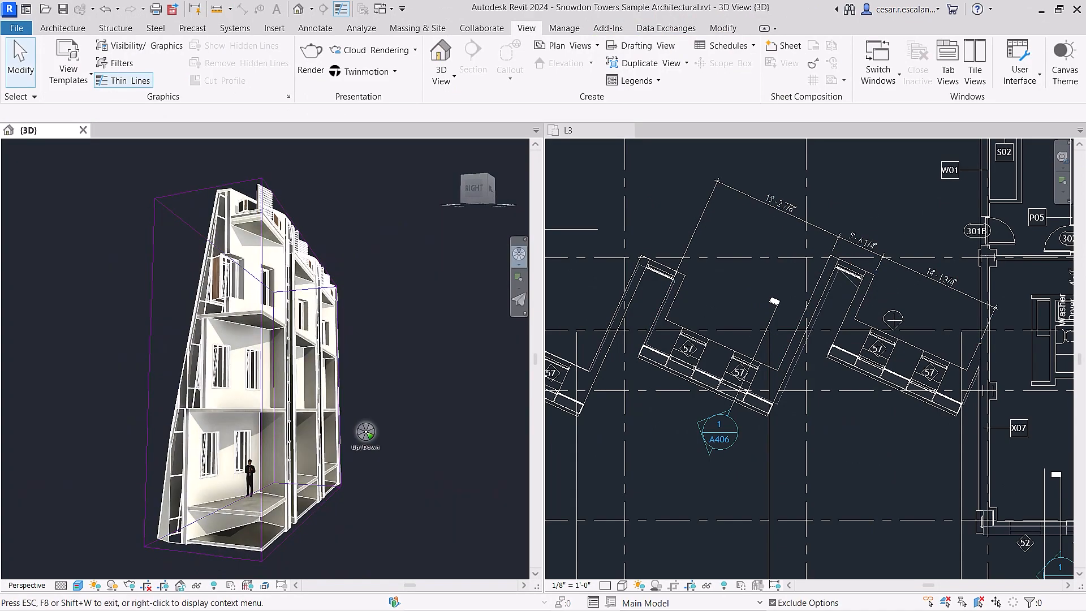
key(Escape)
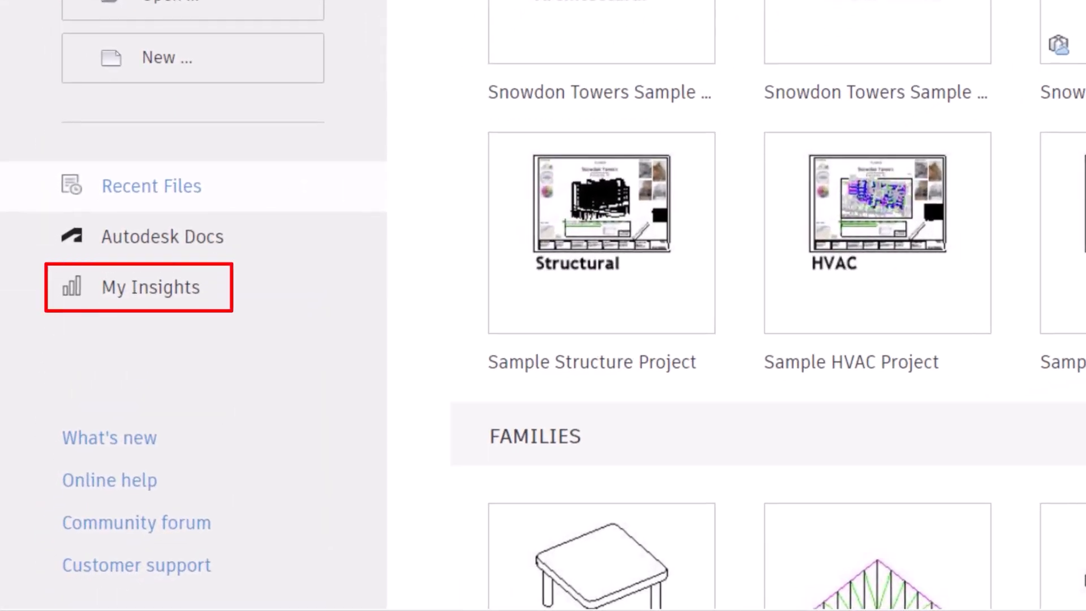
Step: Open My Insights and read the help article for the recommended Render command
click(213, 298)
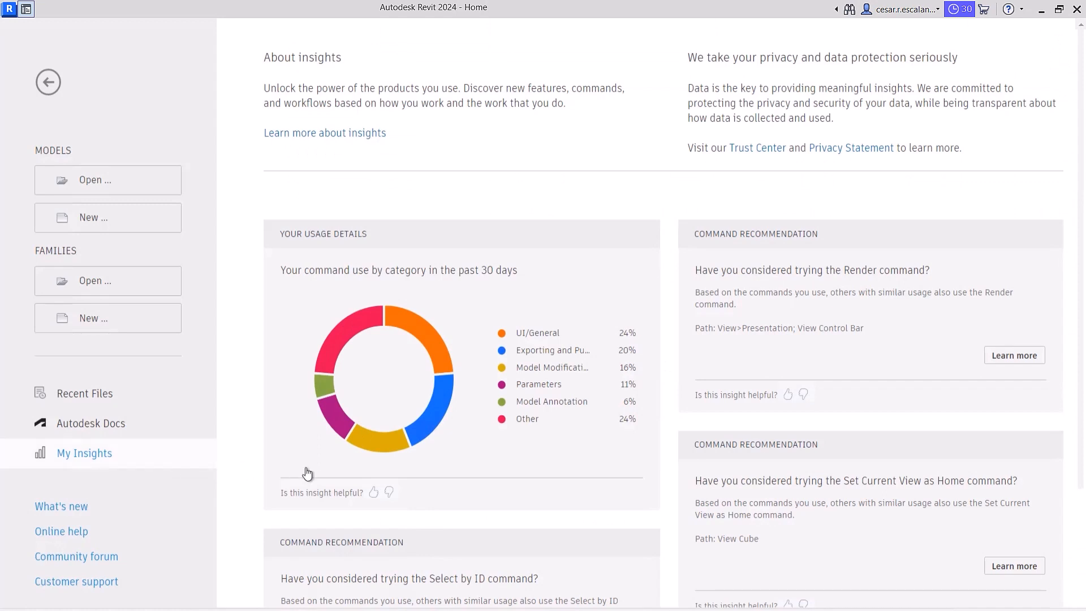
mouse_move(345, 349)
click(1000, 362)
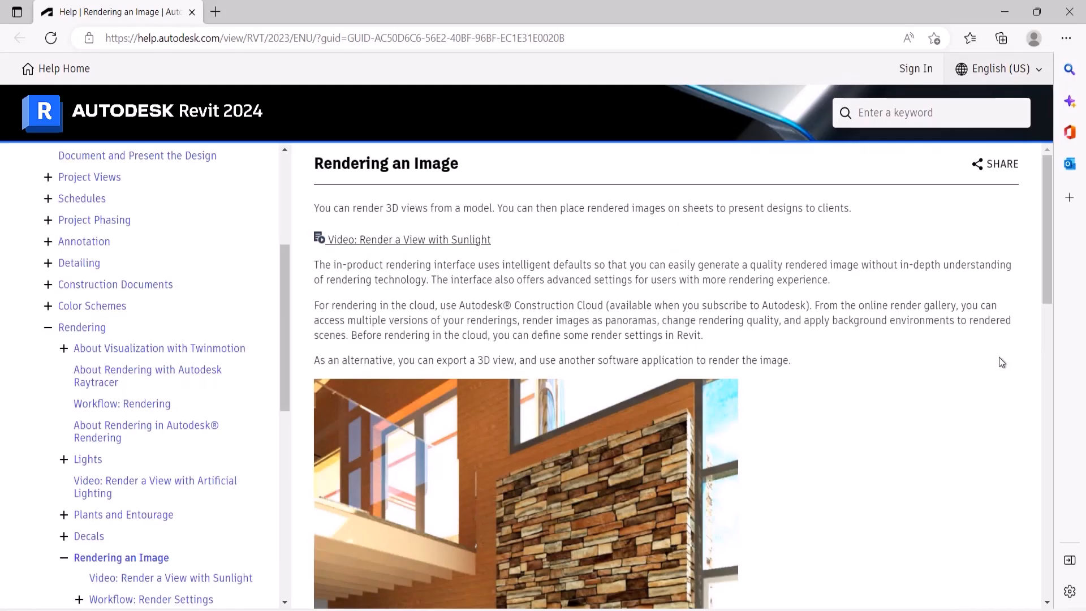
scroll(998, 358, down, 5)
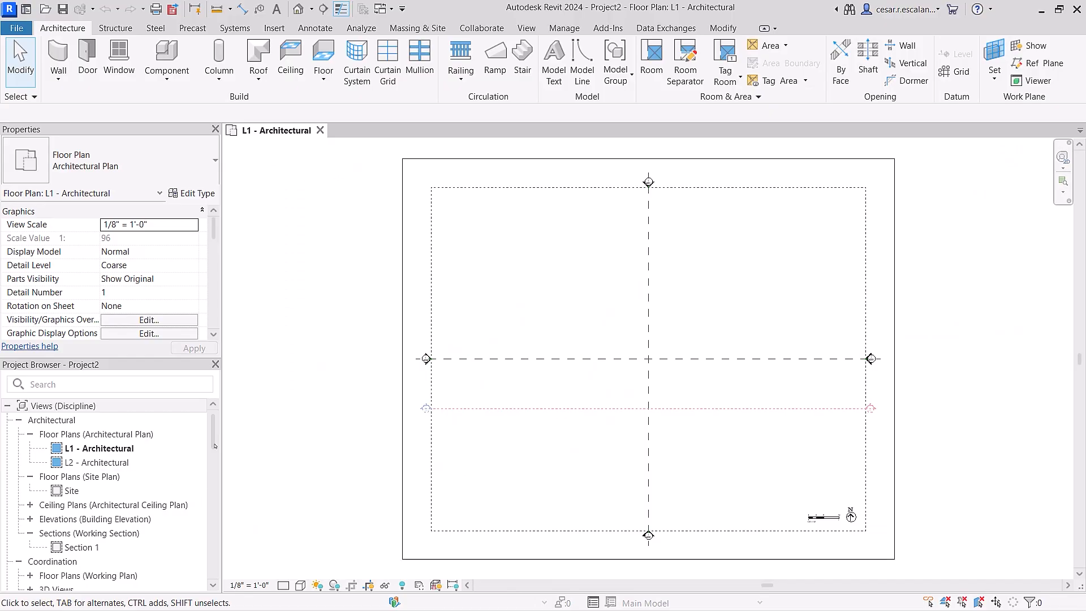
Step: Look through the Project2 view list and the architectural, point cloud, structural and site model views
scroll(202, 577, down, 10)
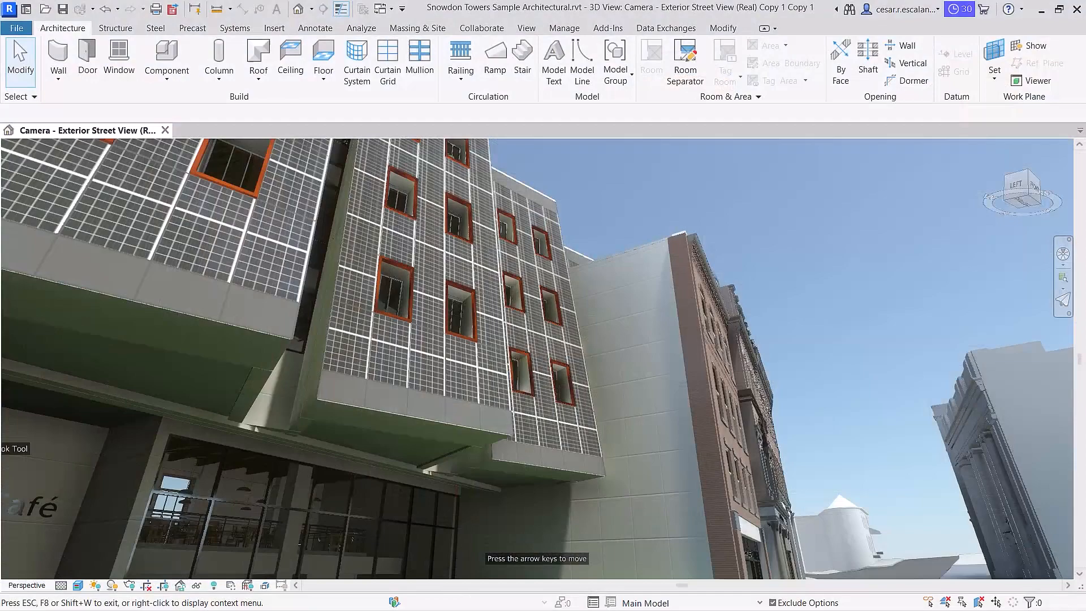
drag(10, 431, 769, 453)
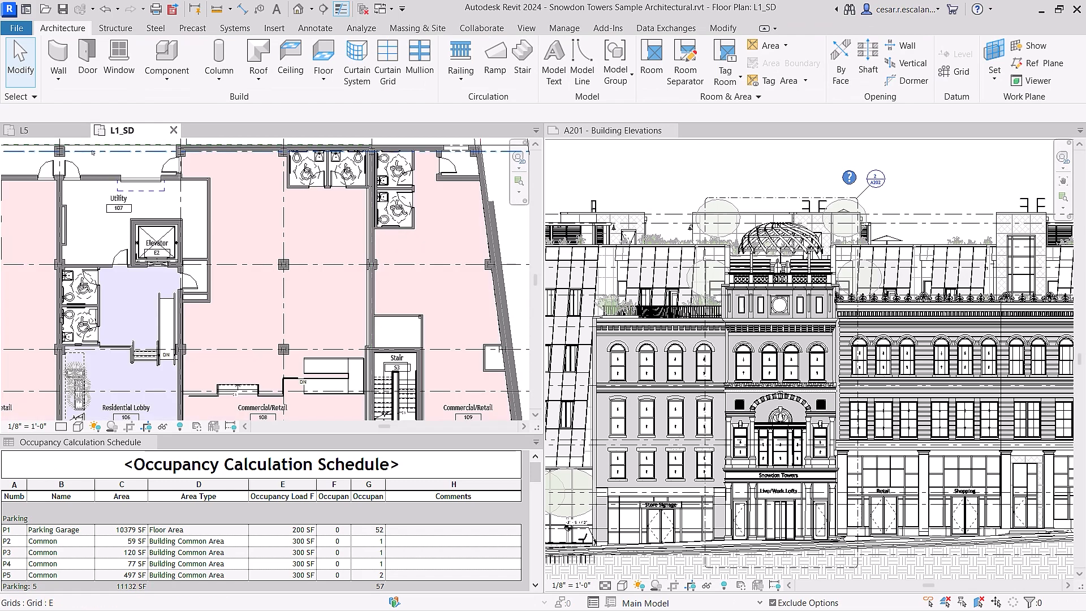
middle_drag(95, 159, 516, 179)
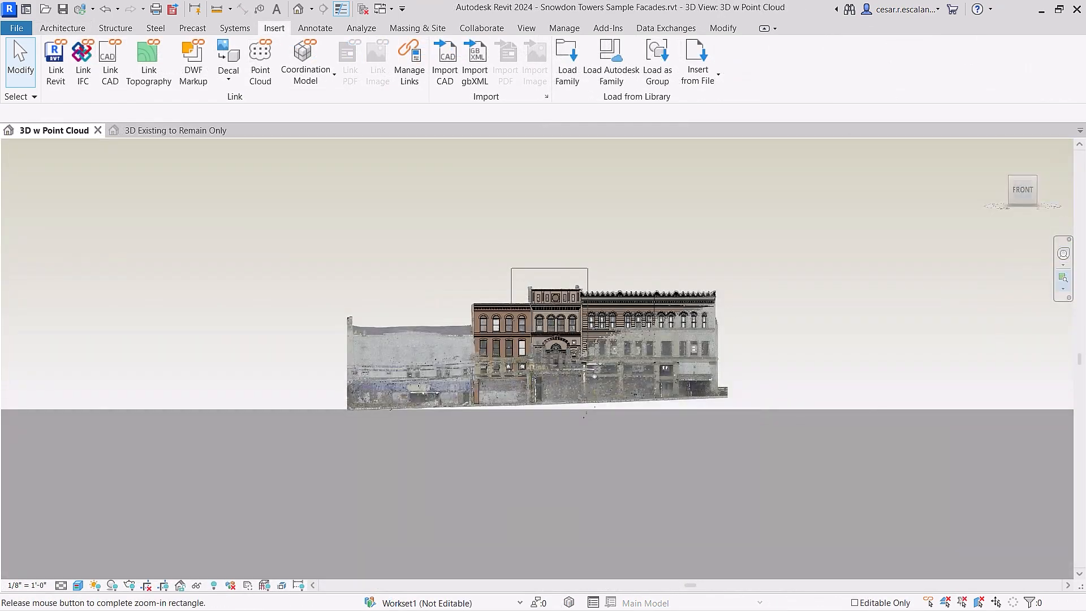
drag(511, 268, 588, 415)
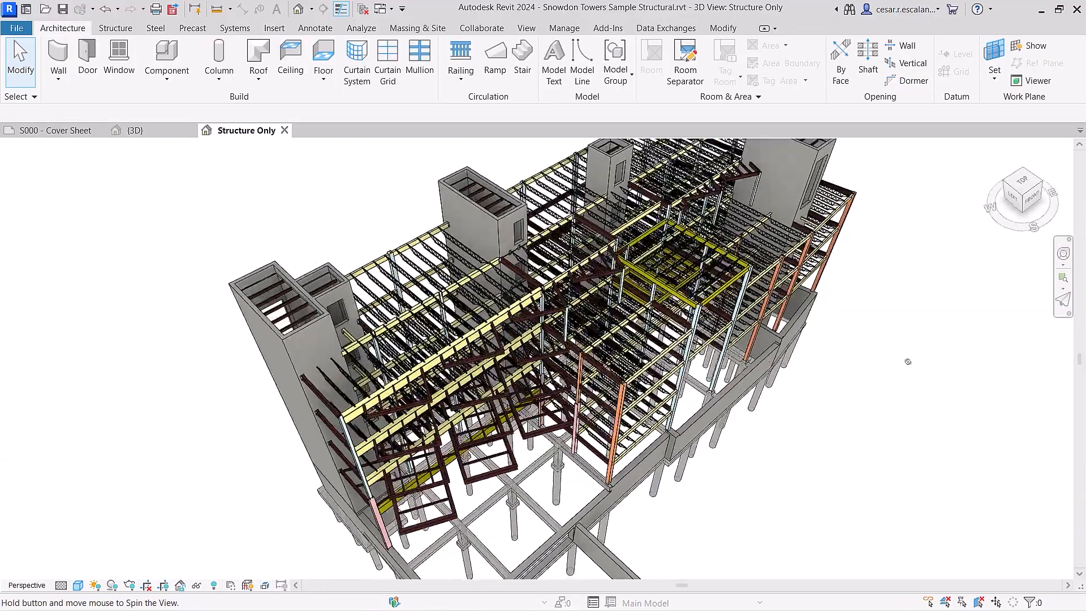
drag(907, 361, 792, 351)
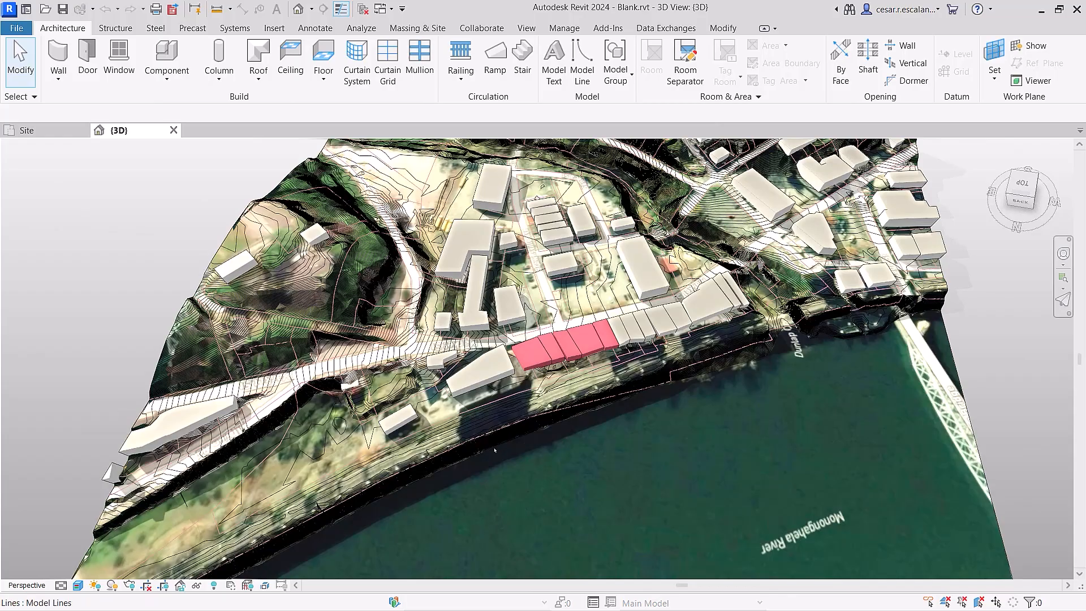
shift+middle_drag(495, 450, 1018, 402)
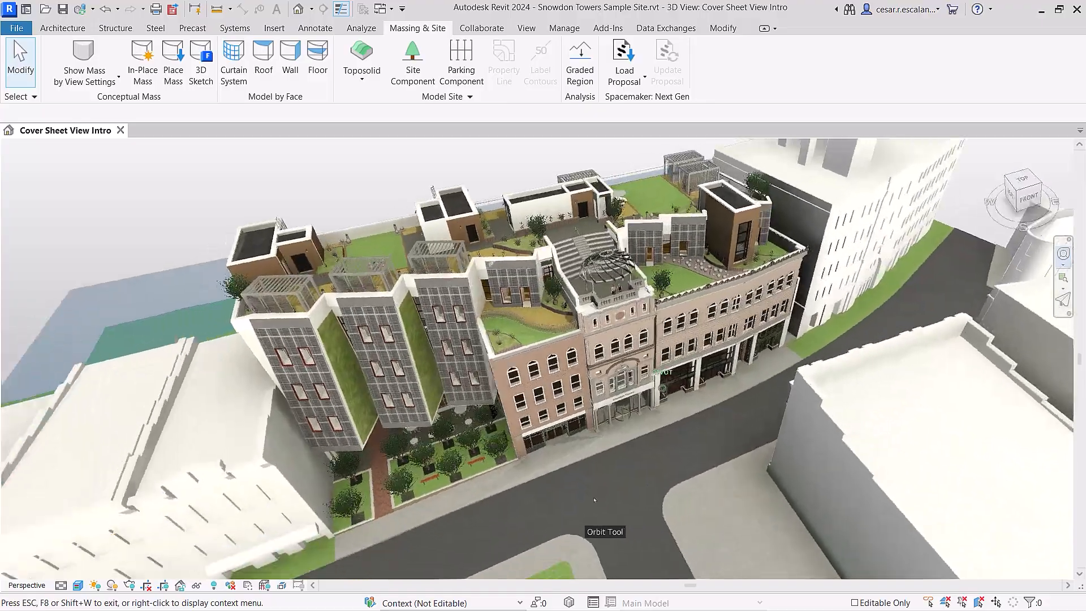
drag(593, 500, 170, 503)
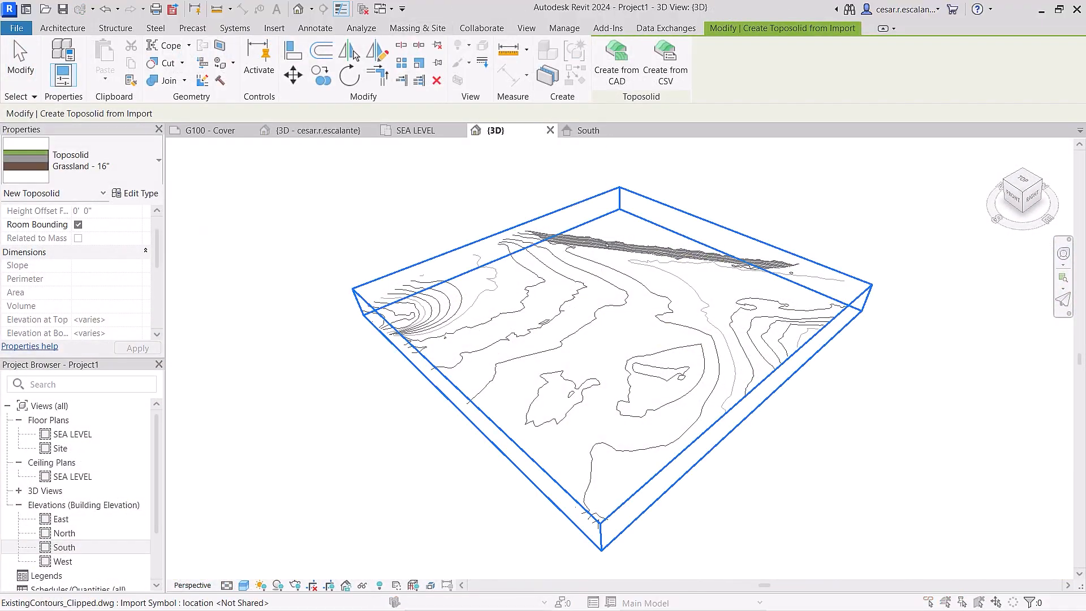
Step: Create a toposolid from the imported contours using layers C-TOPO-MAJR and C-TOPO-MINR, and open its type structure for editing
click(607, 245)
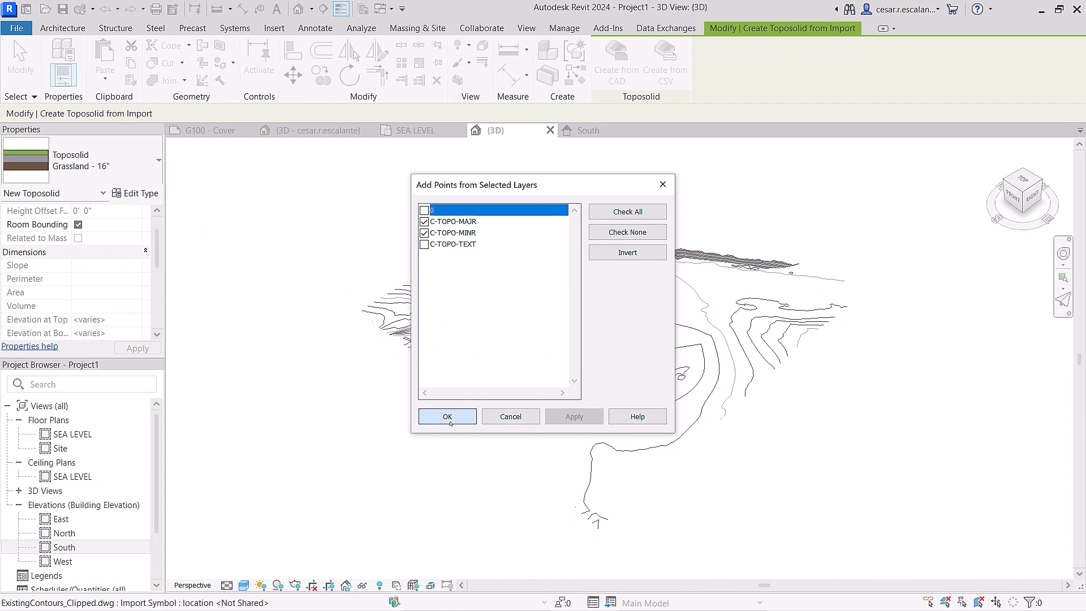
click(136, 194)
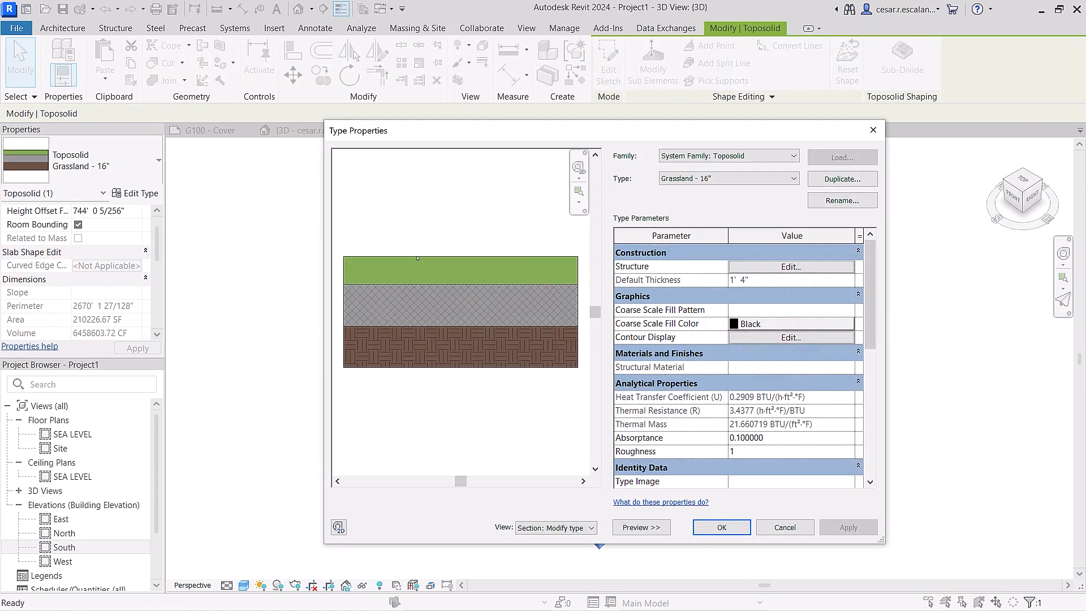
click(774, 267)
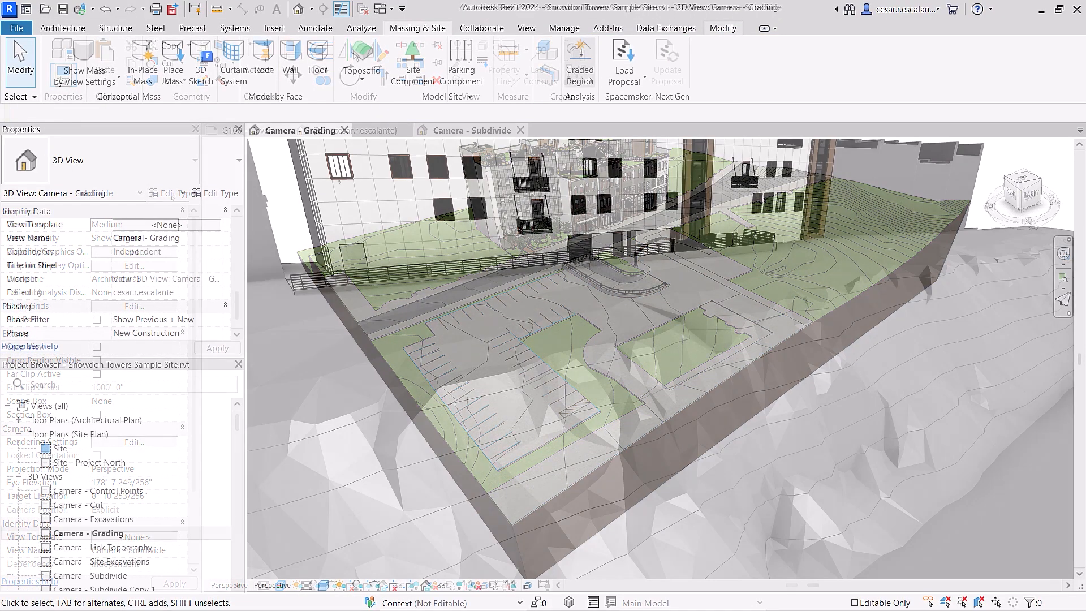
Step: Start a graded region in the Camera - Grading view, creating a new topography exactly like the existing one
click(580, 62)
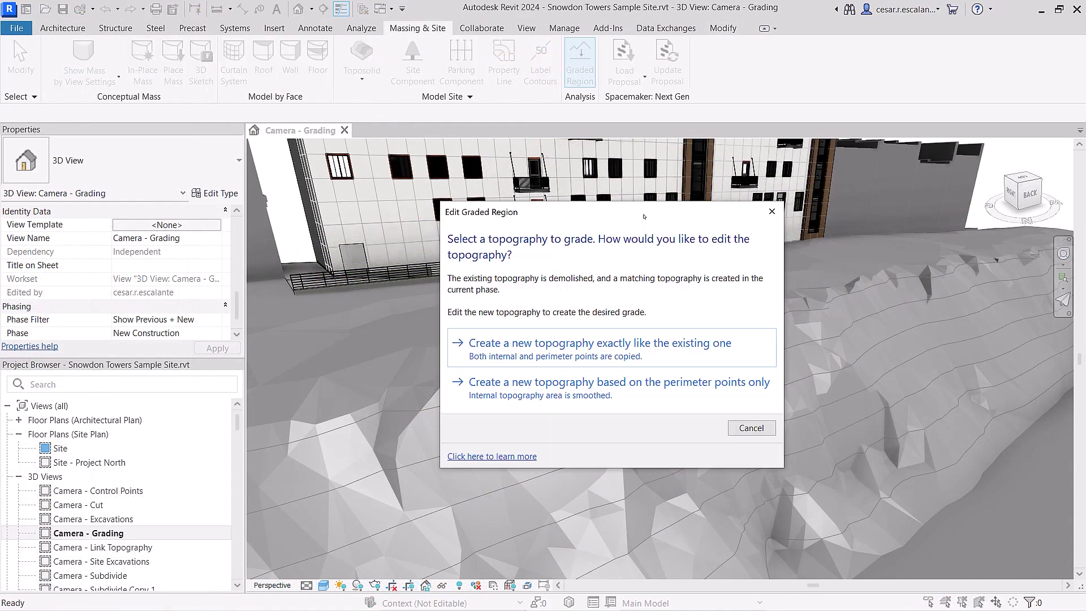
click(630, 356)
click(983, 72)
text(7)
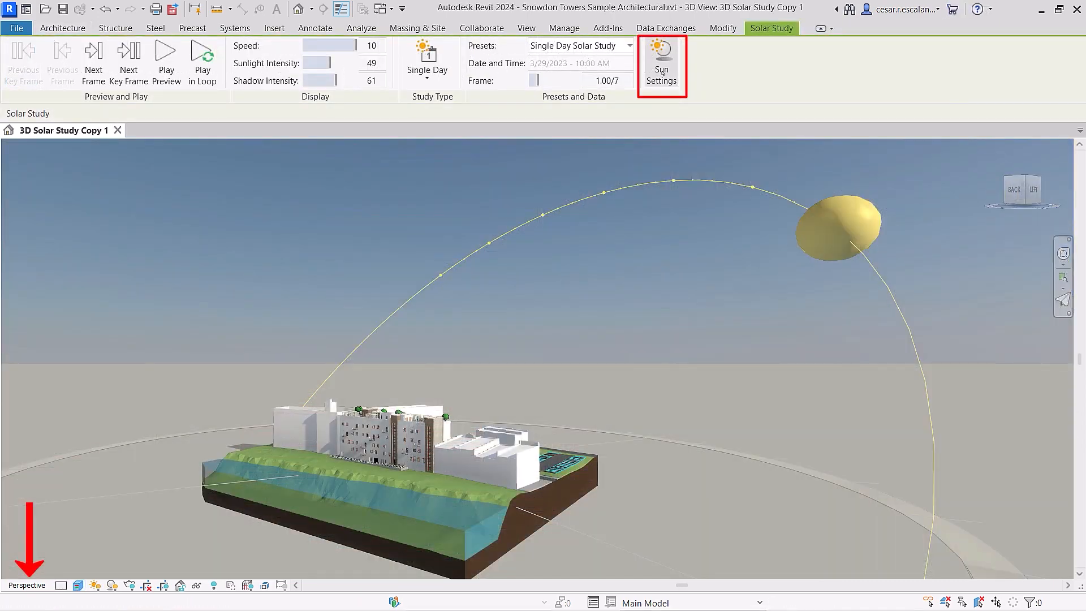
Step: Set the time interval of the Single Day Solar Study to 15 seconds in the sun settings
click(662, 73)
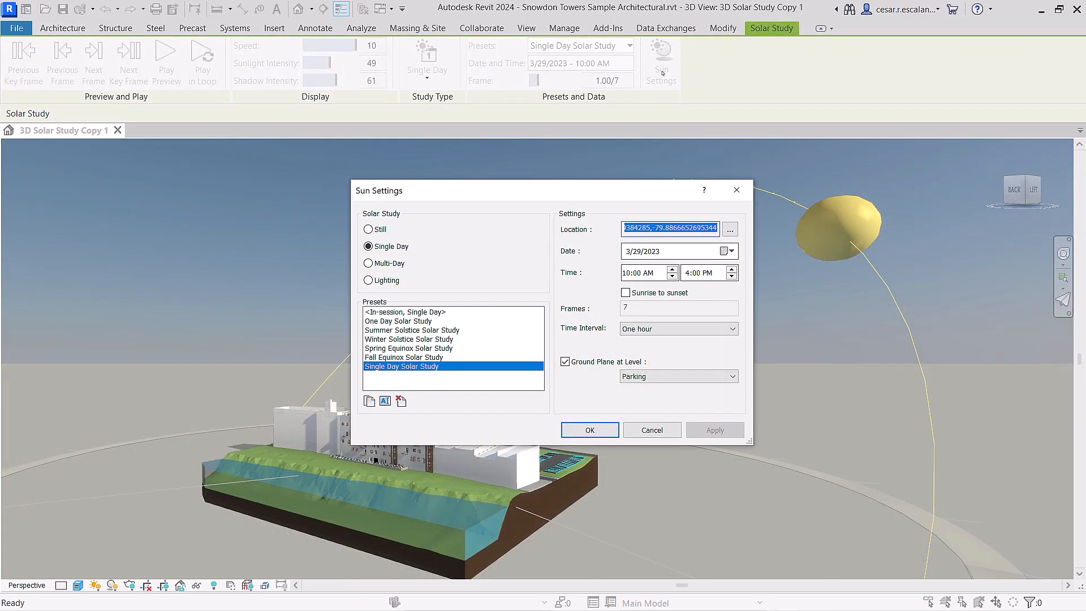
click(725, 328)
click(639, 340)
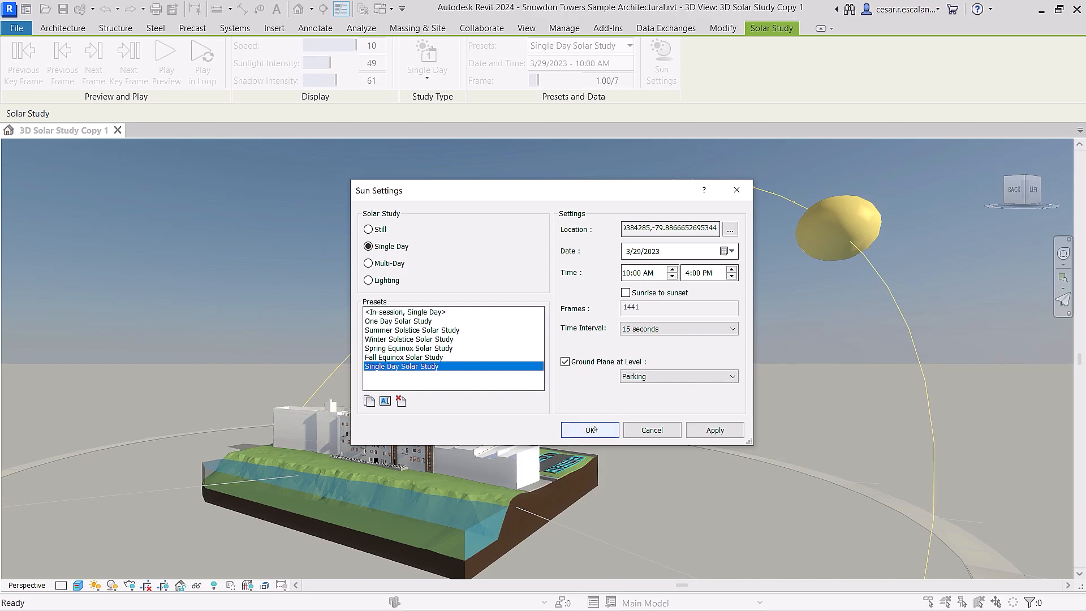
click(590, 429)
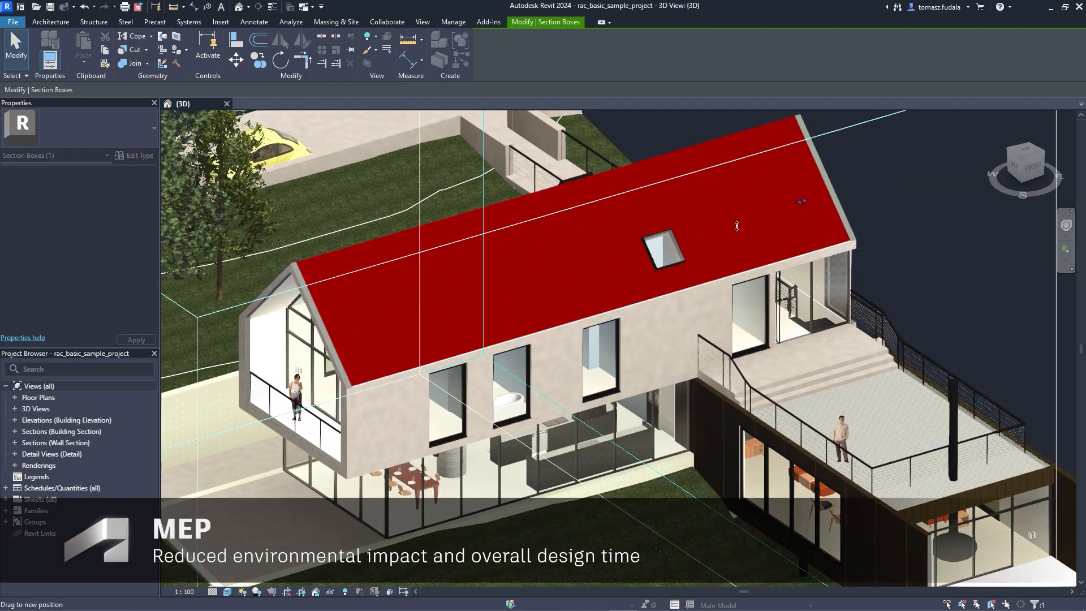
Step: Shrink the 3D view's section box to isolate the part of the house under the red gabled roof
drag(660, 260, 661, 260)
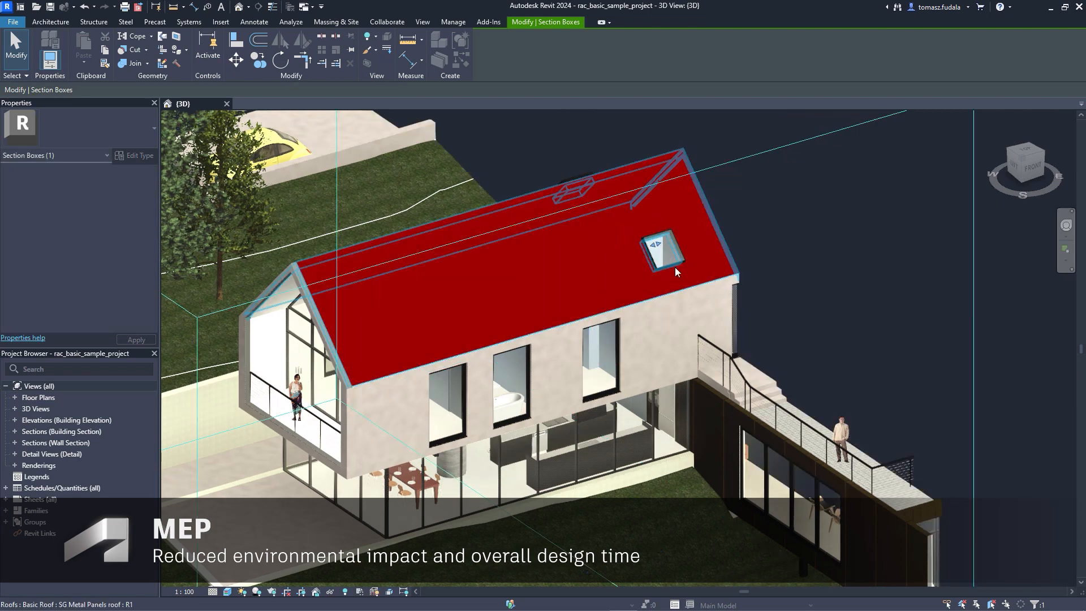
drag(584, 573, 430, 429)
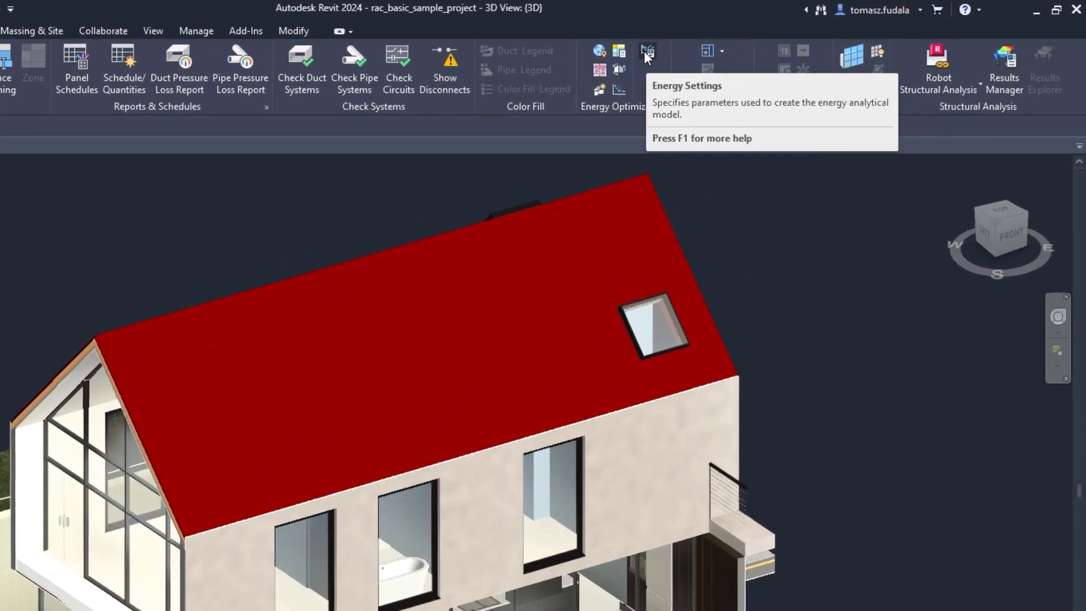
Step: Enable Use Only Elements Visible In Current View in the energy settings and generate the energy analytical model
click(774, 36)
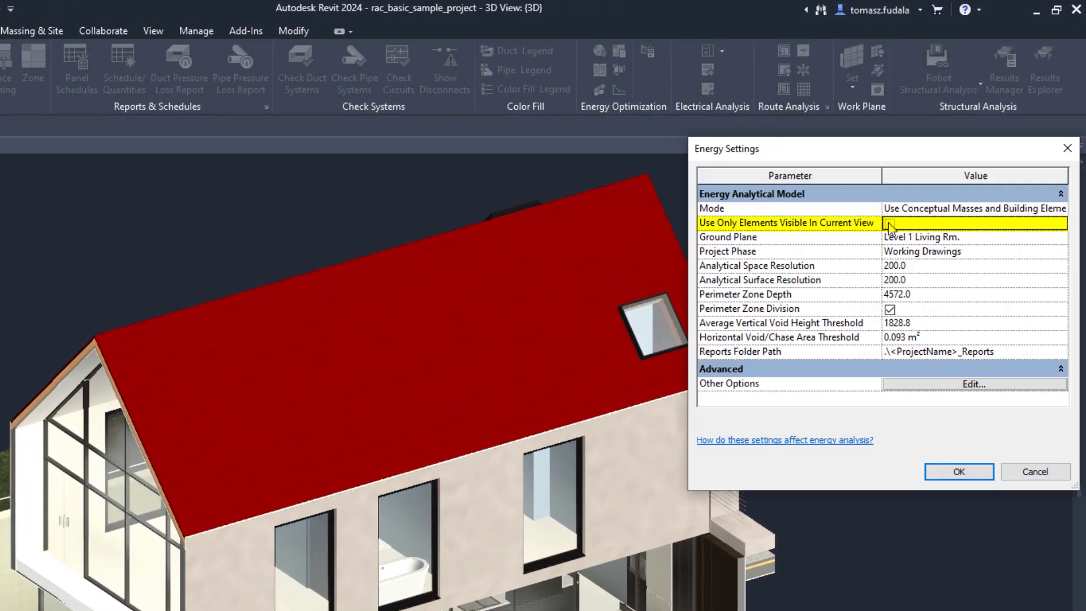
click(956, 472)
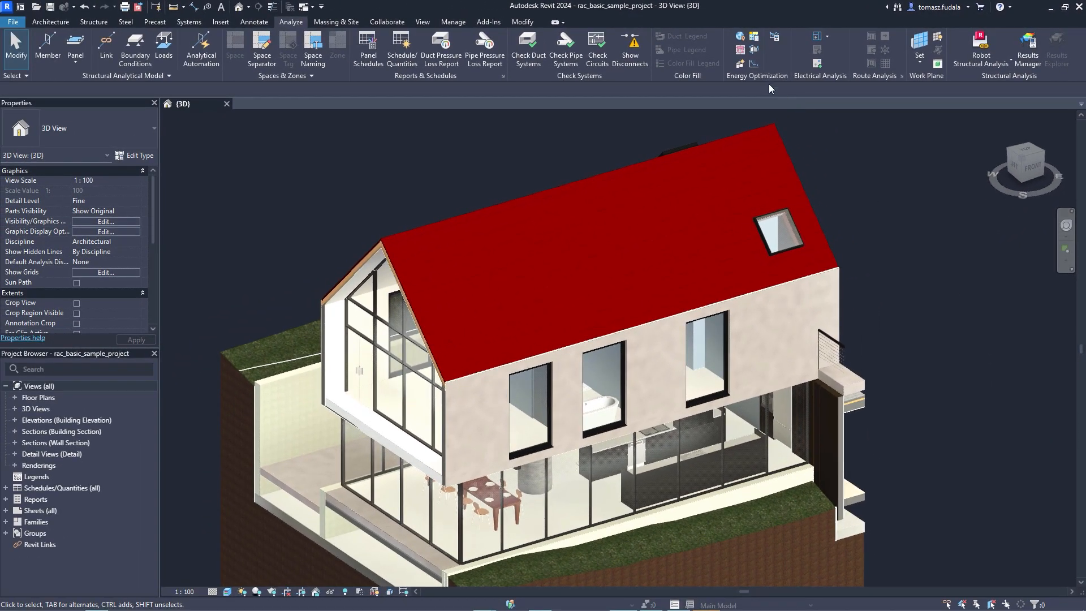
click(742, 65)
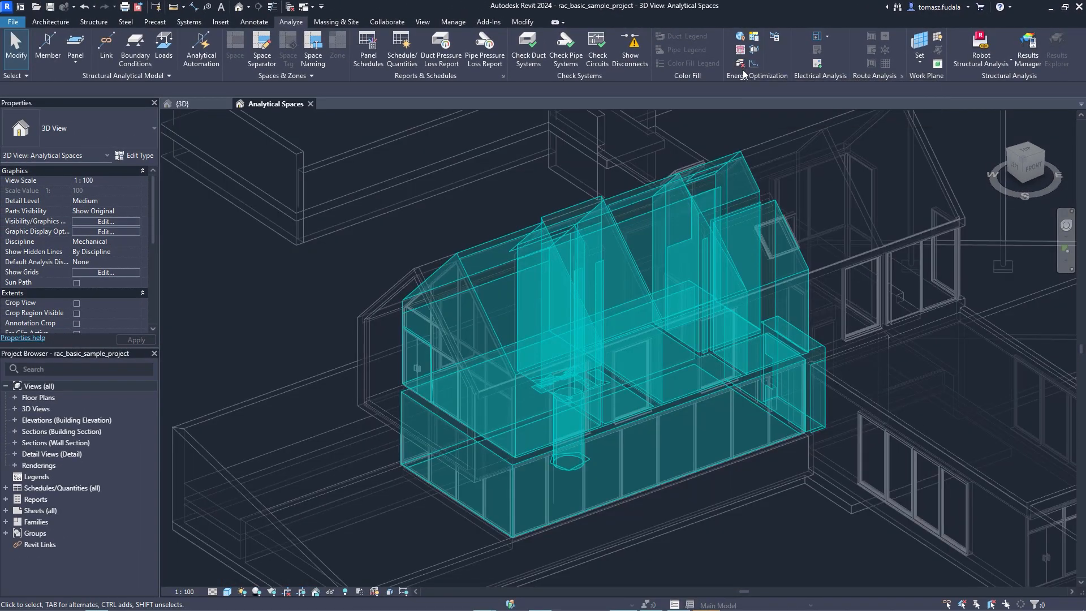
Step: Run a systems analysis on the energy model and open the resulting report
click(754, 36)
click(991, 291)
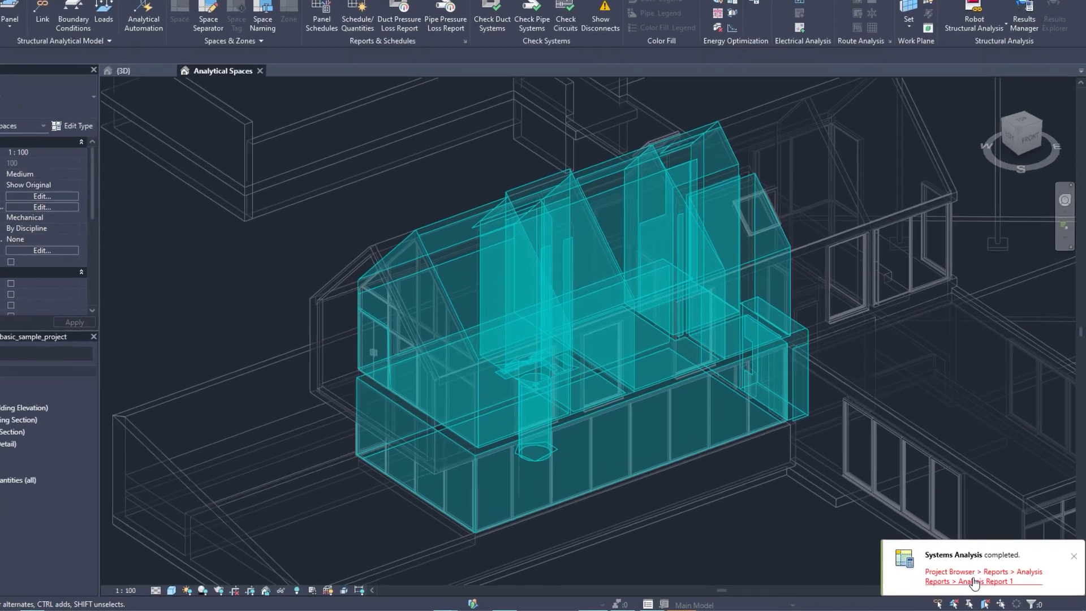
click(987, 583)
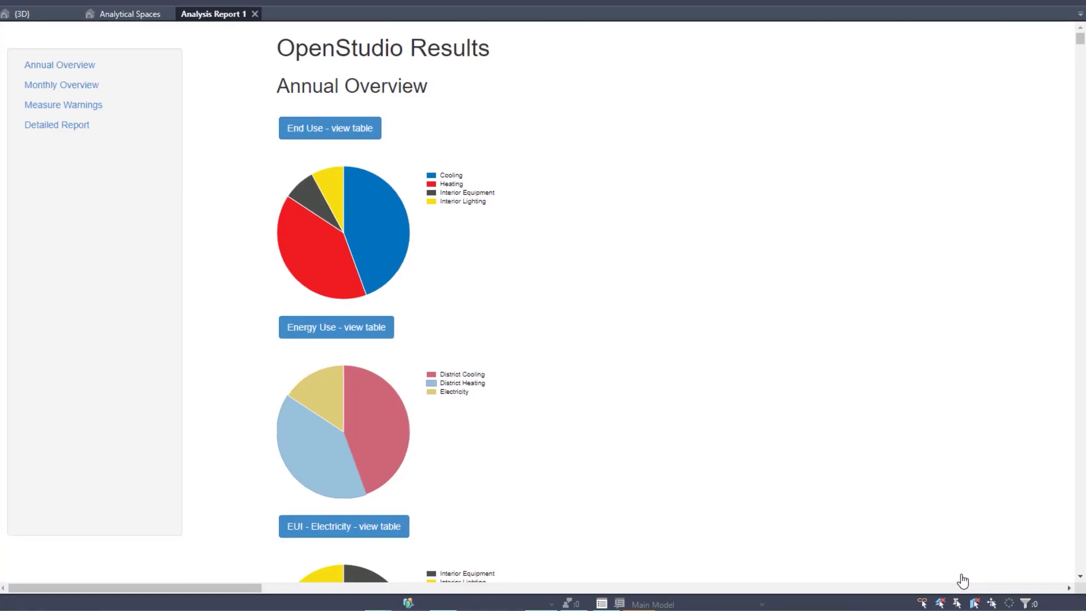
Step: Read through the annual and monthly energy charts in the analysis report
scroll(962, 580, down, 15)
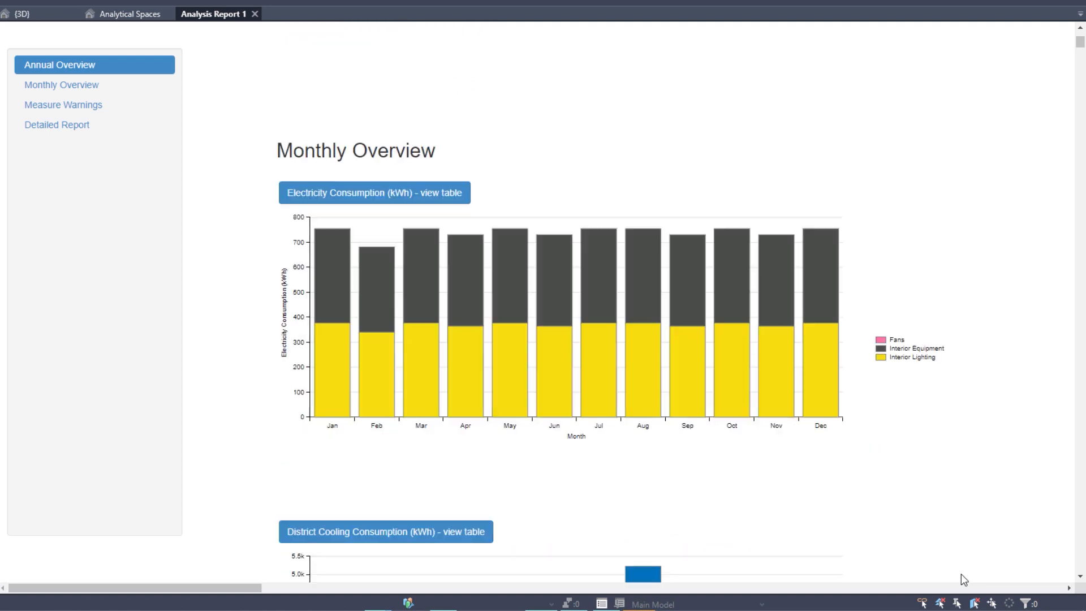
scroll(962, 574, down, 20)
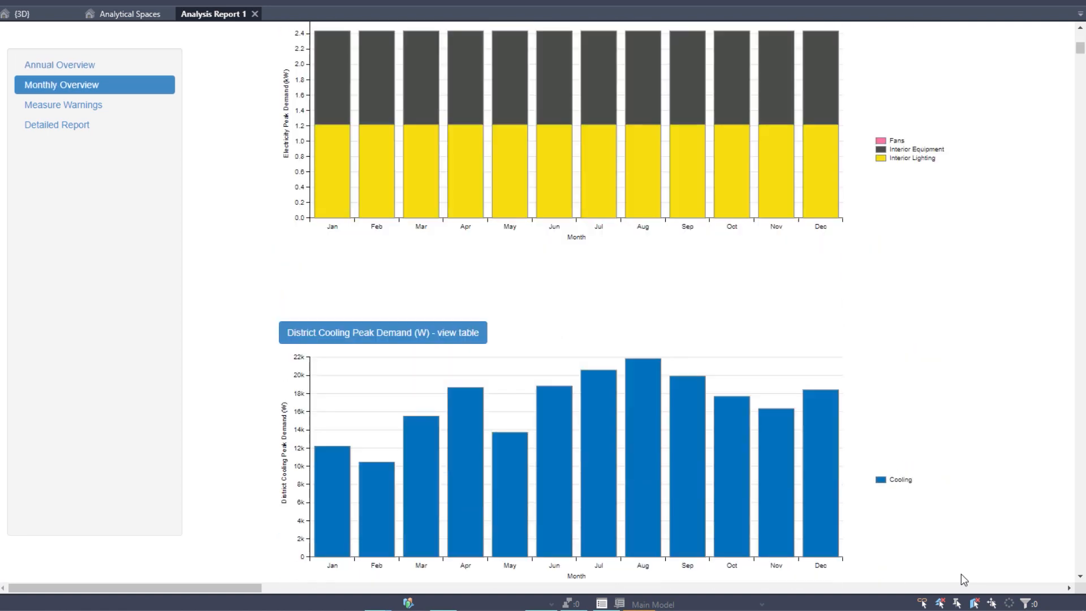
scroll(961, 575, down, 20)
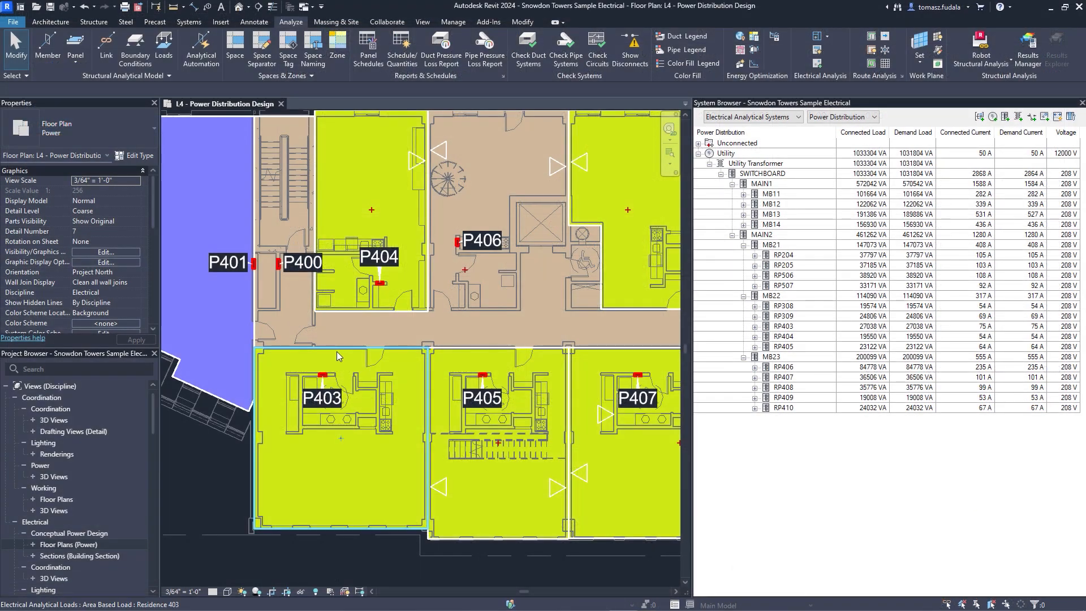
Step: Change the load classification of Residence 403's Residential load type to Lighting - Dwelling Unit, using the matching demand factor
click(337, 353)
click(135, 202)
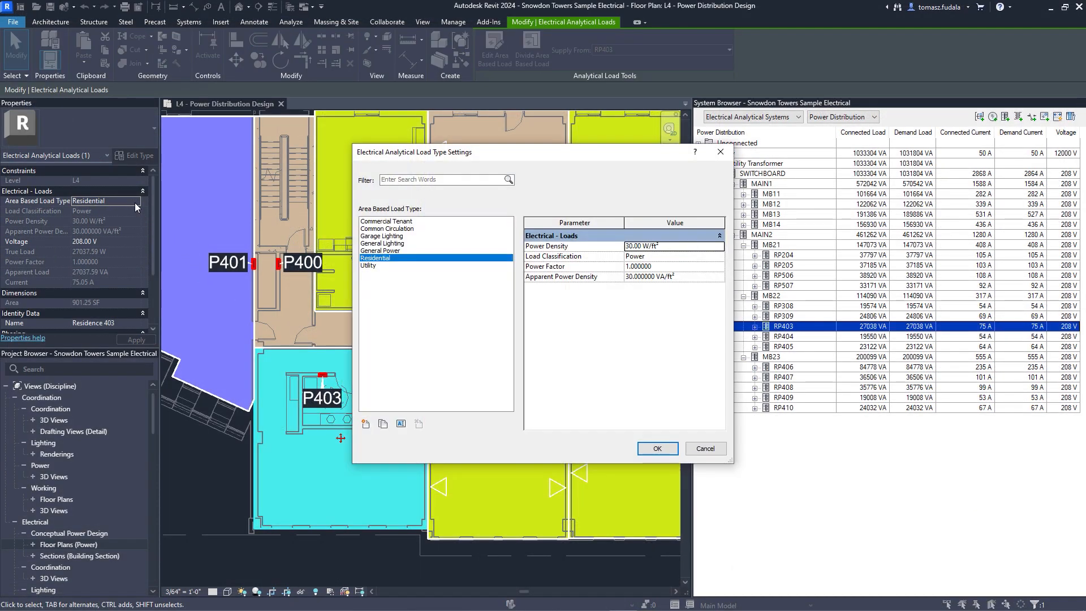
click(719, 256)
click(719, 257)
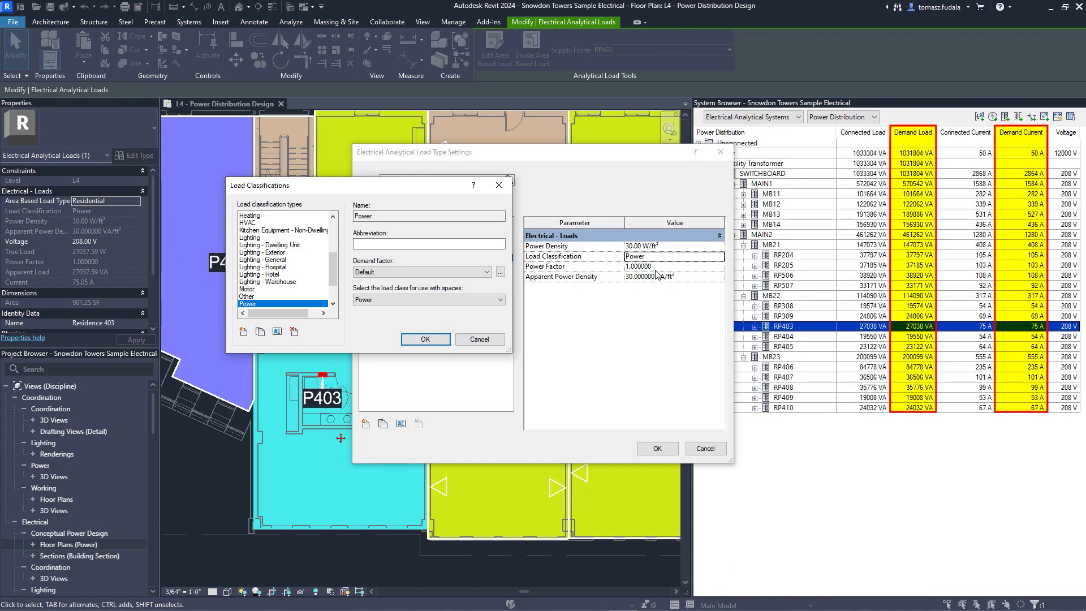
click(500, 272)
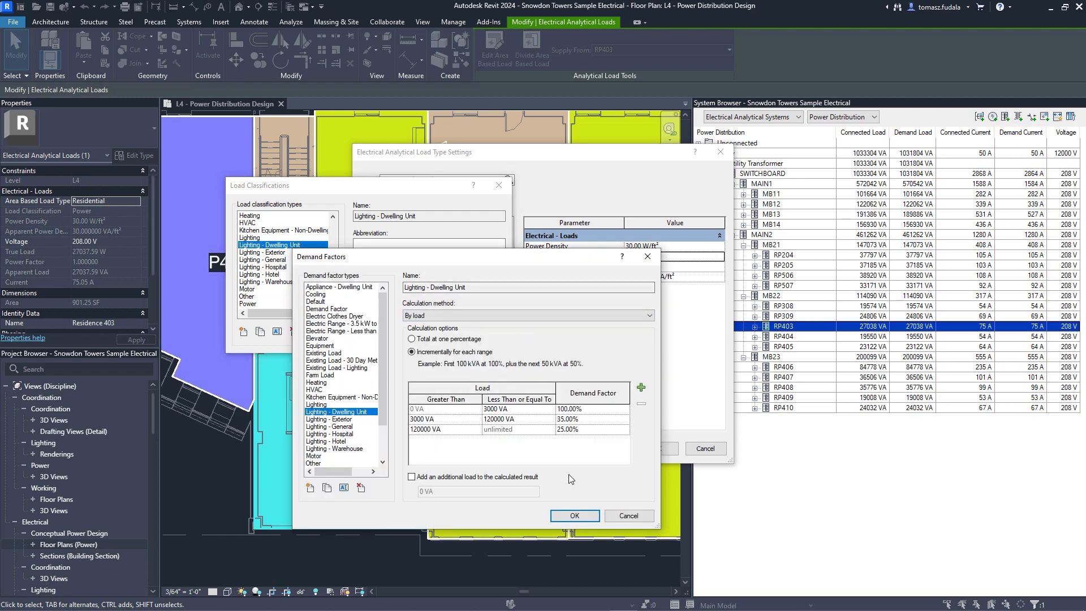
click(575, 515)
click(426, 339)
click(649, 449)
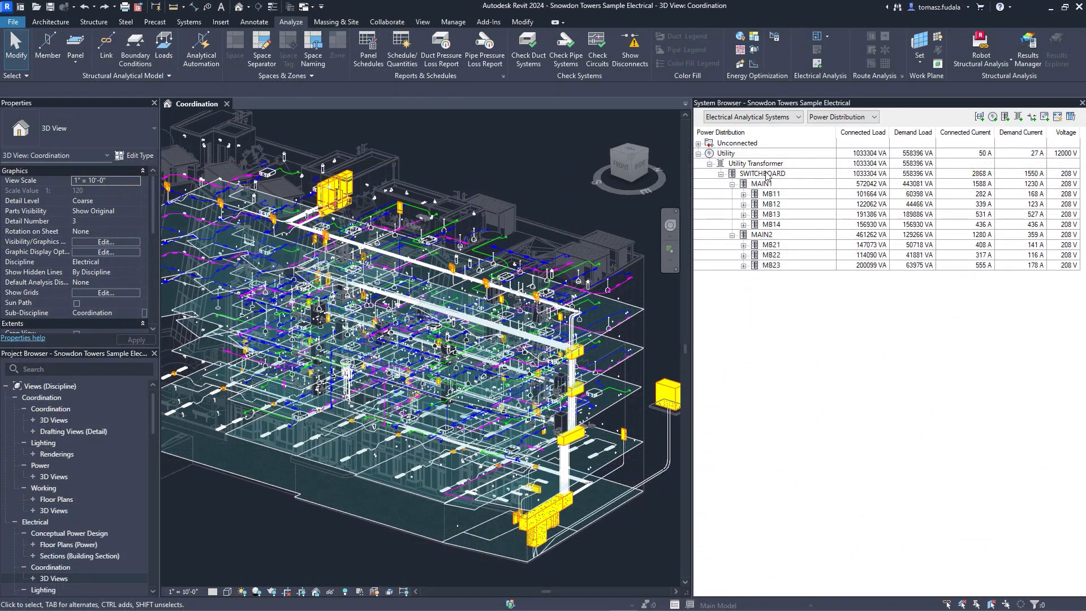
Step: Add a 36000 VA equipment load named Chiller 1 to the SWITCHBOARD and create an identical load named Chiller 2
click(767, 174)
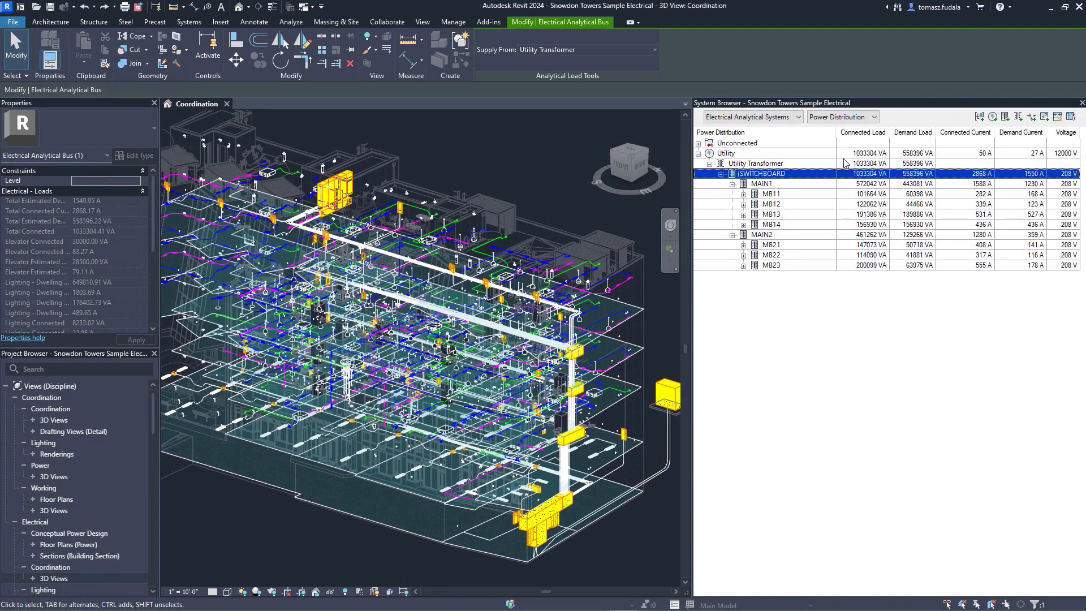
click(1045, 116)
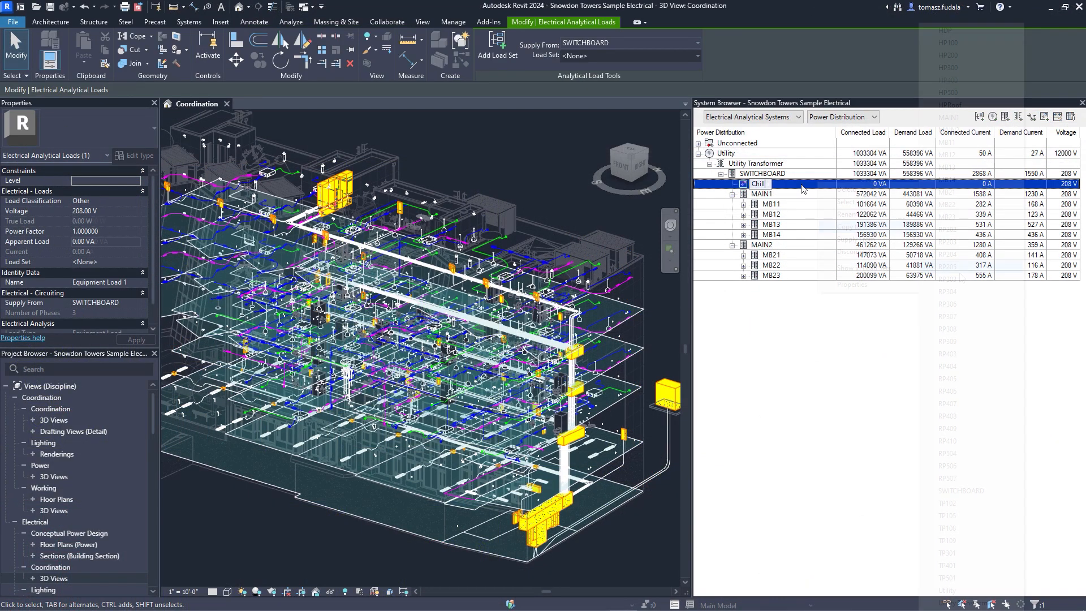
right_click(753, 183)
key(Escape)
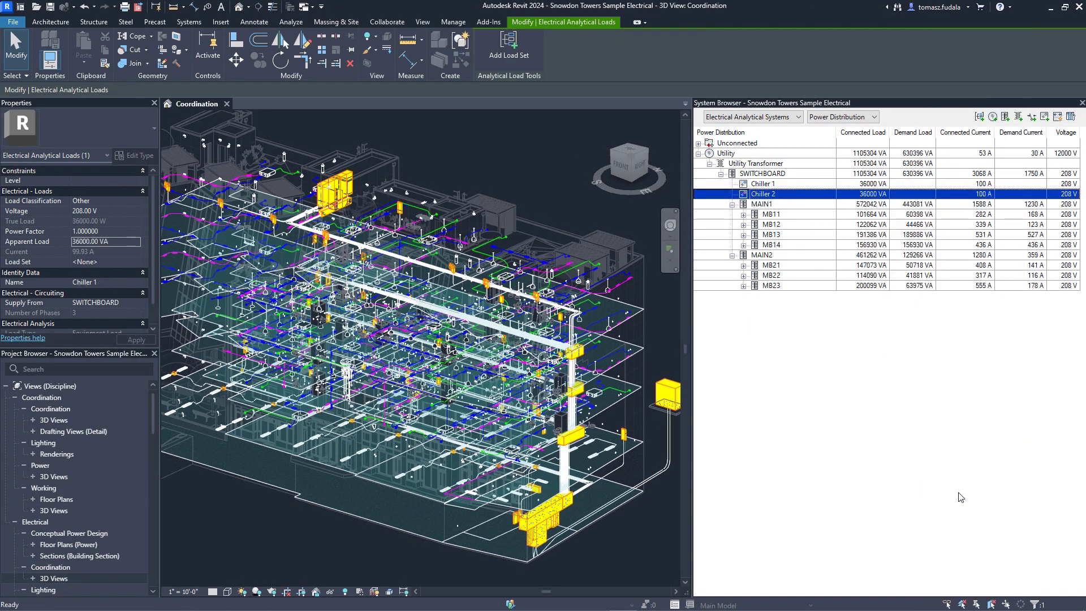
Step: Group Chiller 1 and Chiller 2 into a load set named Chillers with a standby quantity of 1
ctrl+click(800, 183)
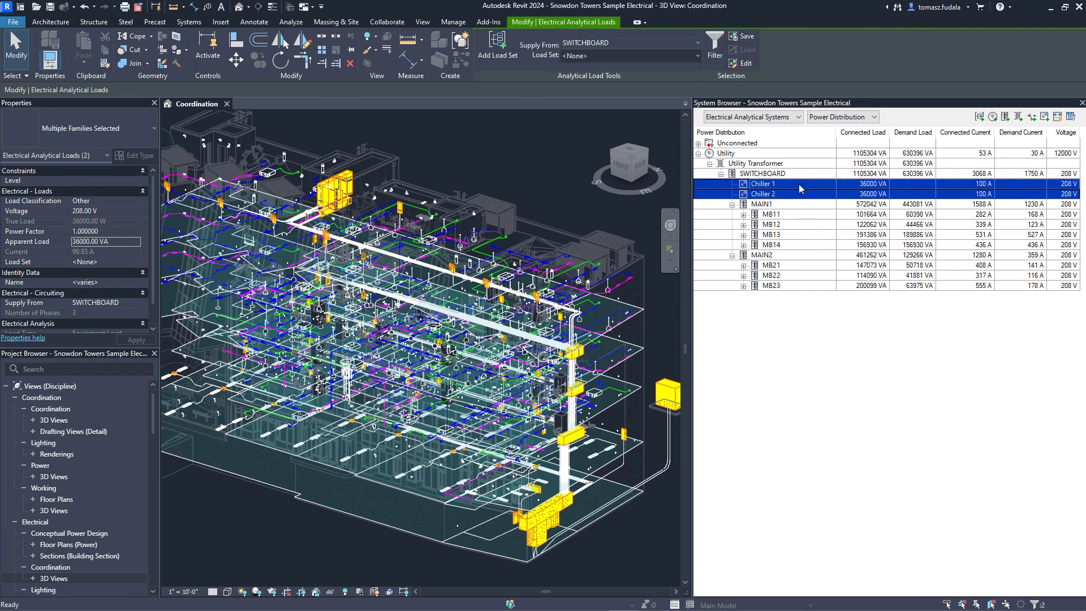
click(505, 53)
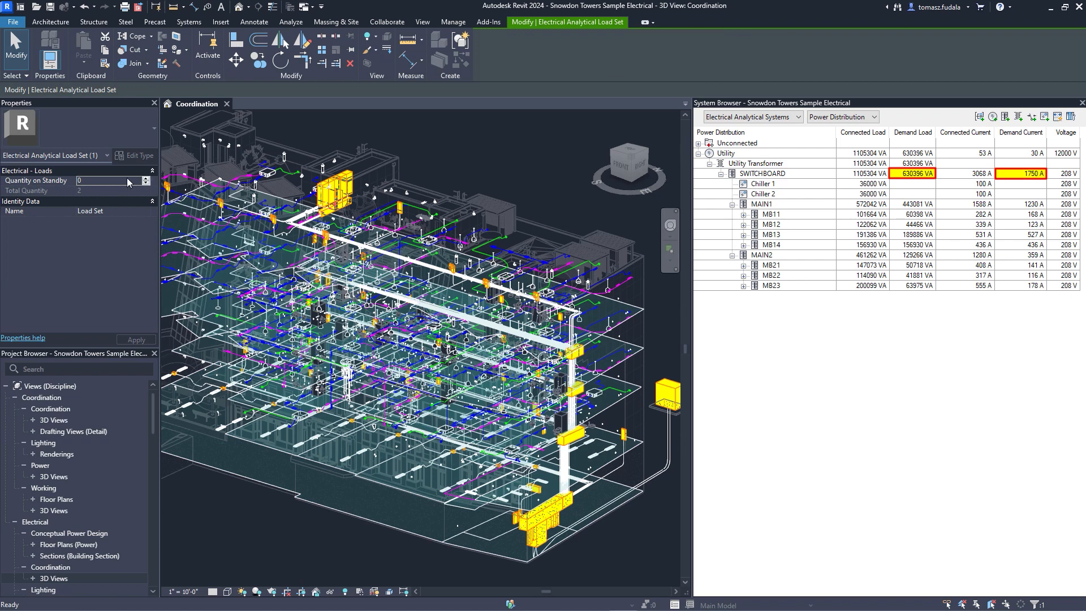
text(1)
click(125, 209)
text(Chillers)
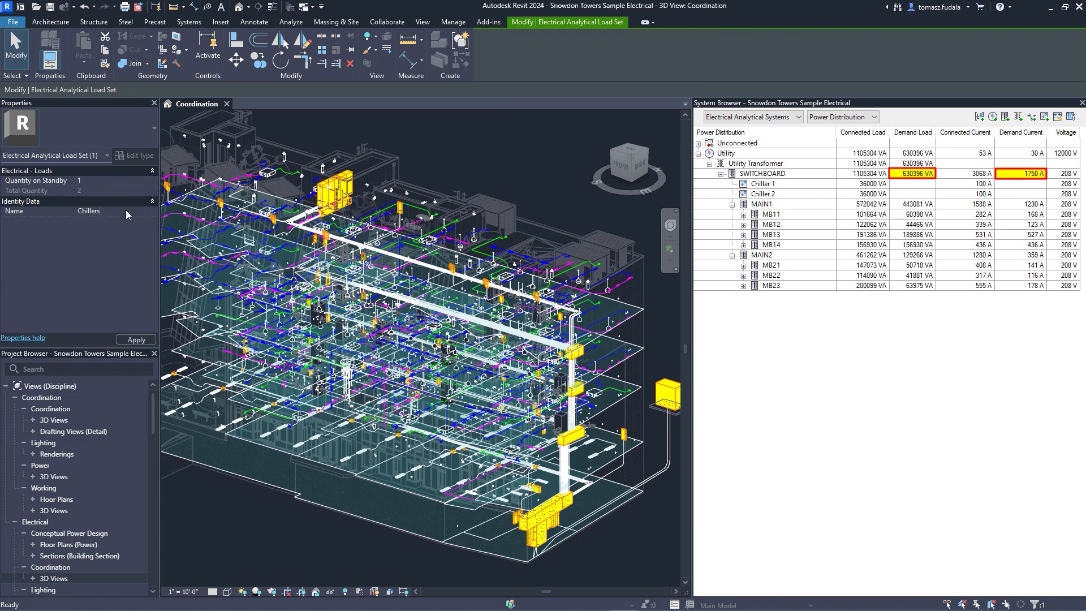
click(773, 175)
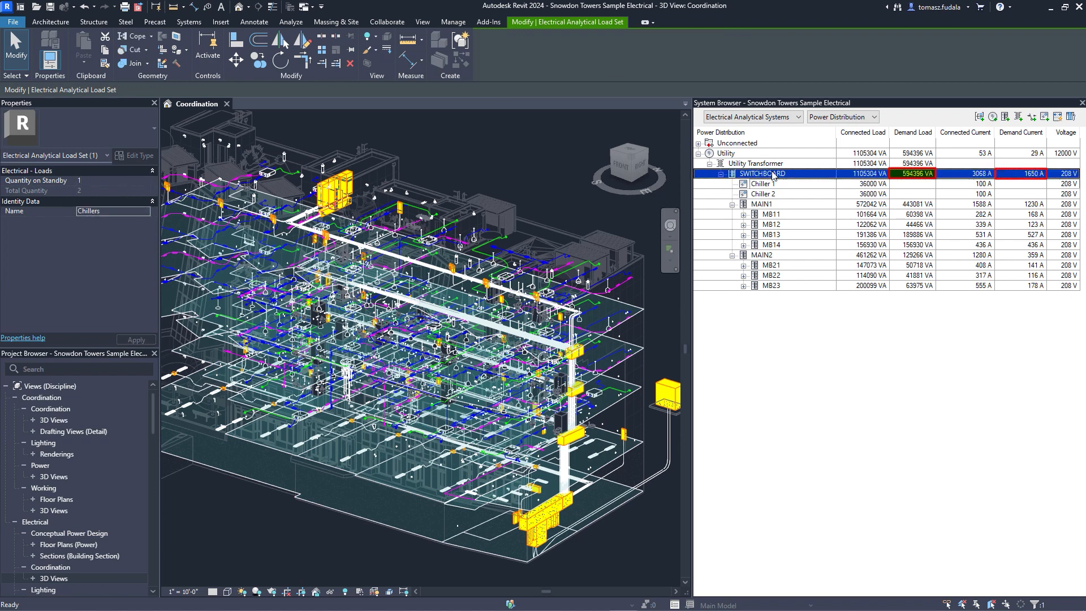
key(Escape)
click(842, 117)
click(831, 135)
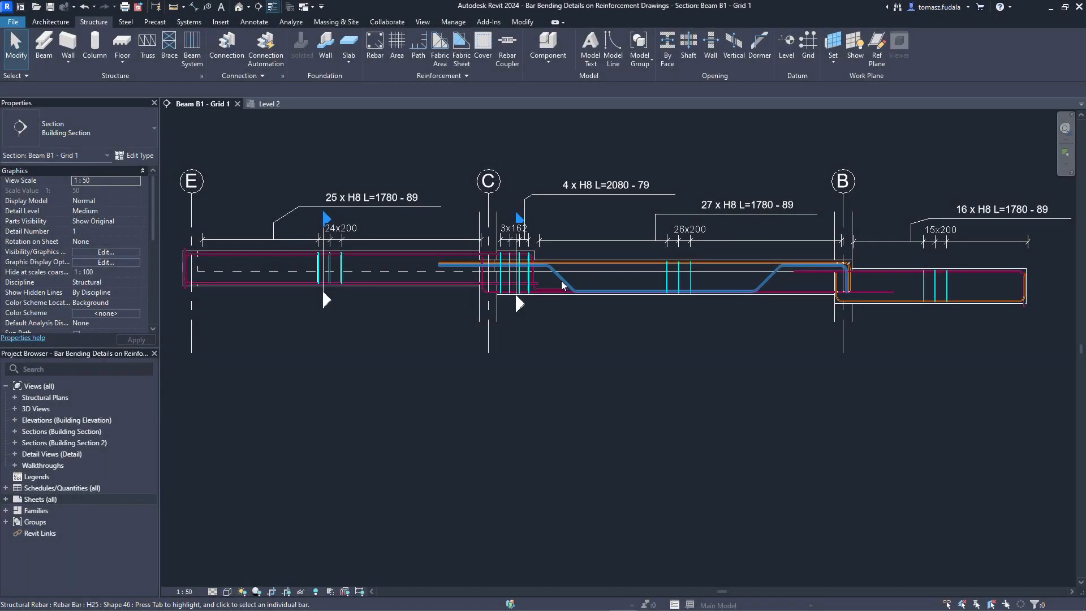
Step: Place a tagged bending detail, aligned to the bar, below the beam for the bent H25 rebar between grids C and B
click(953, 45)
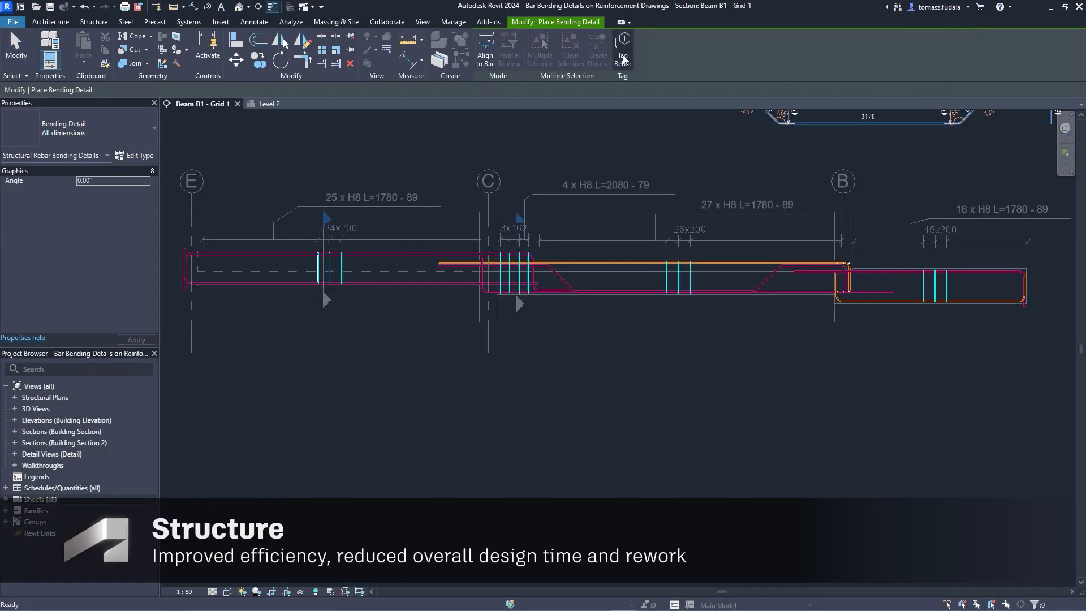
click(490, 60)
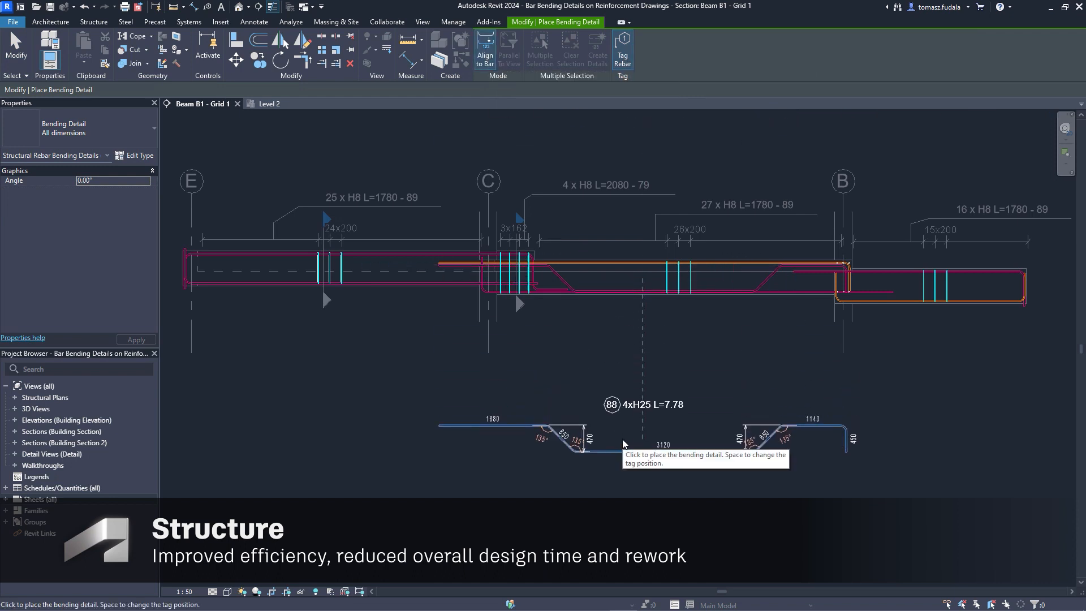
click(623, 443)
Step: Create bending details for the three top bars of the beam together with Multiple Selection and place them below it
click(540, 51)
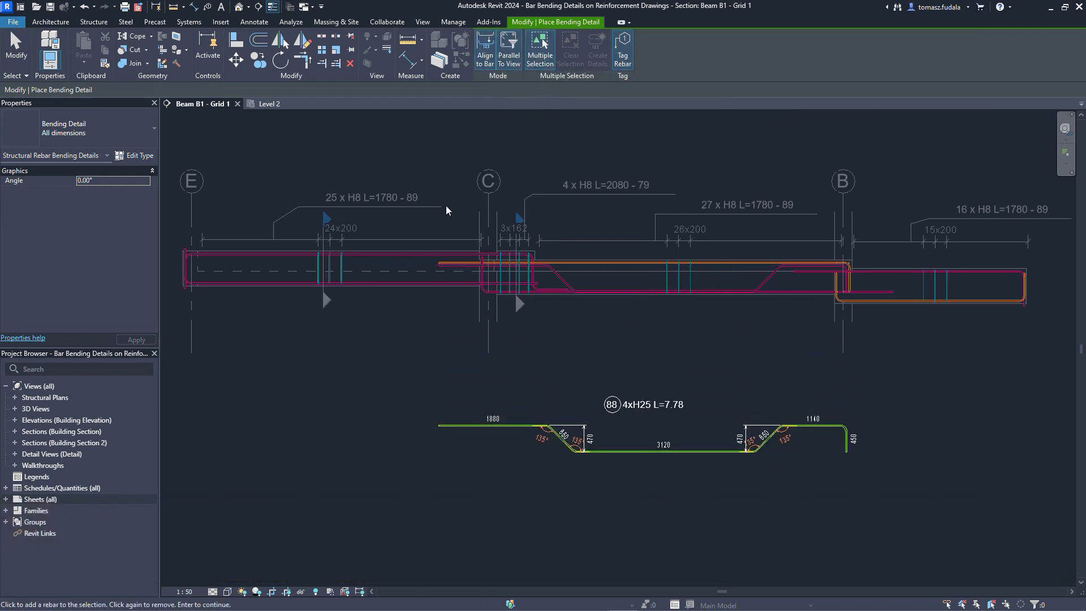
click(411, 256)
click(592, 265)
click(807, 274)
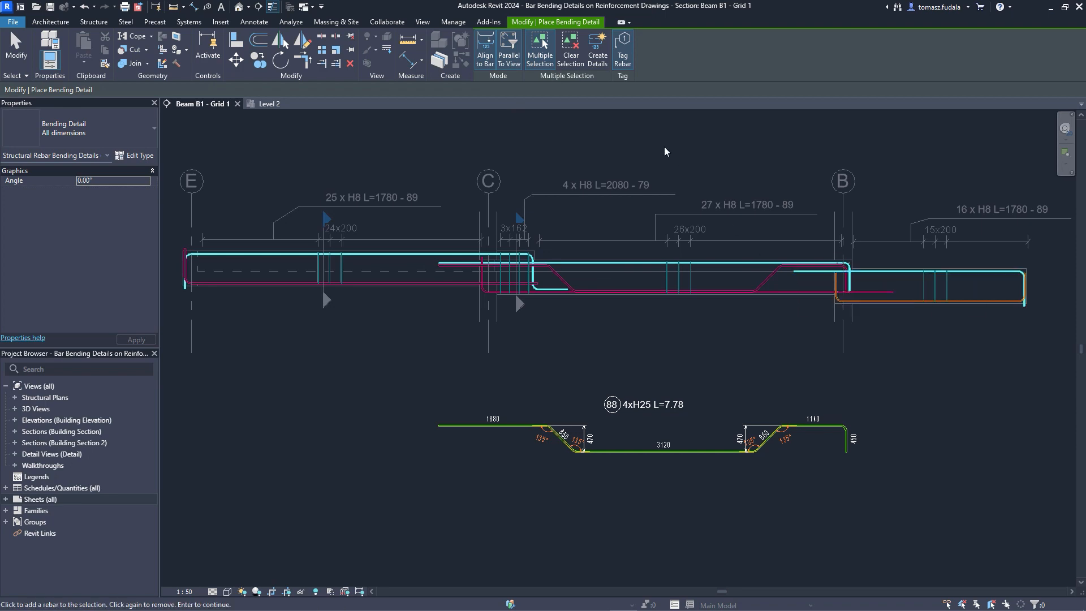
click(598, 55)
click(619, 385)
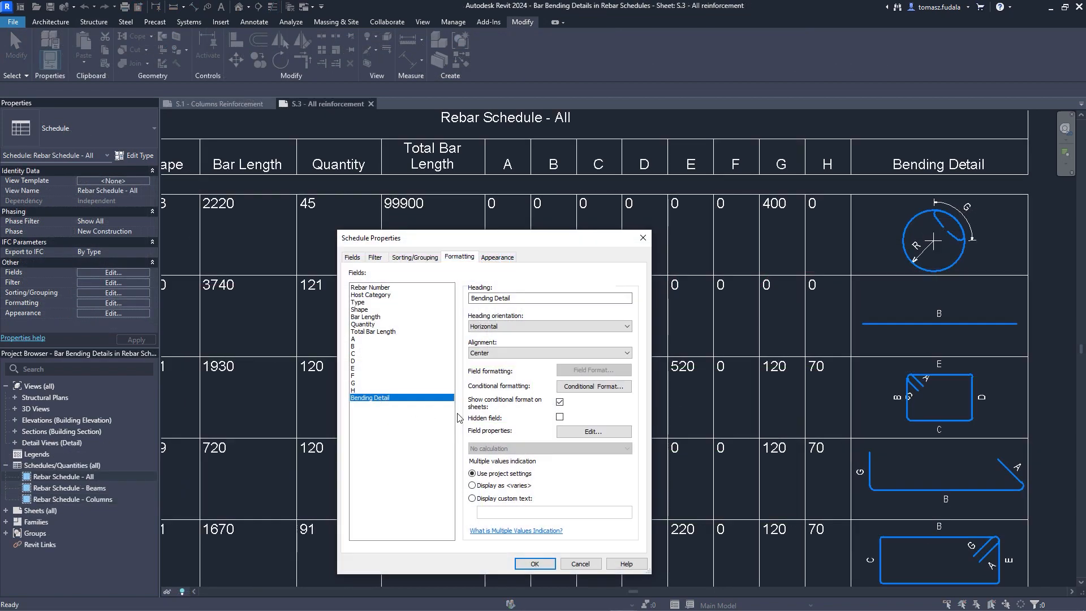
Step: Open the Bending Detail field's options for Rebar Schedule - All and inspect the rebar shape parameters choices
click(615, 431)
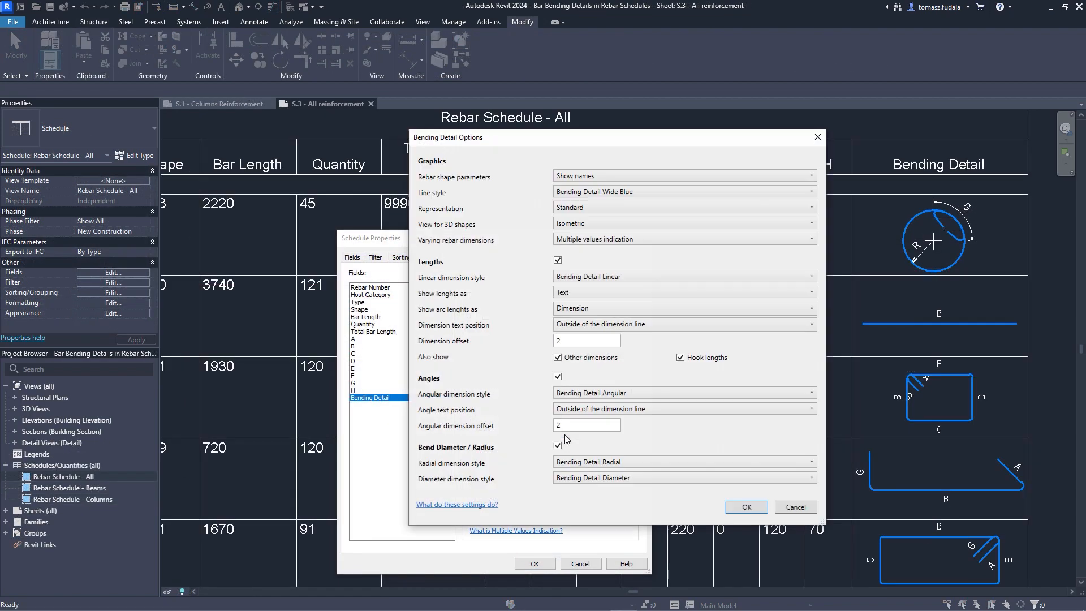
click(679, 176)
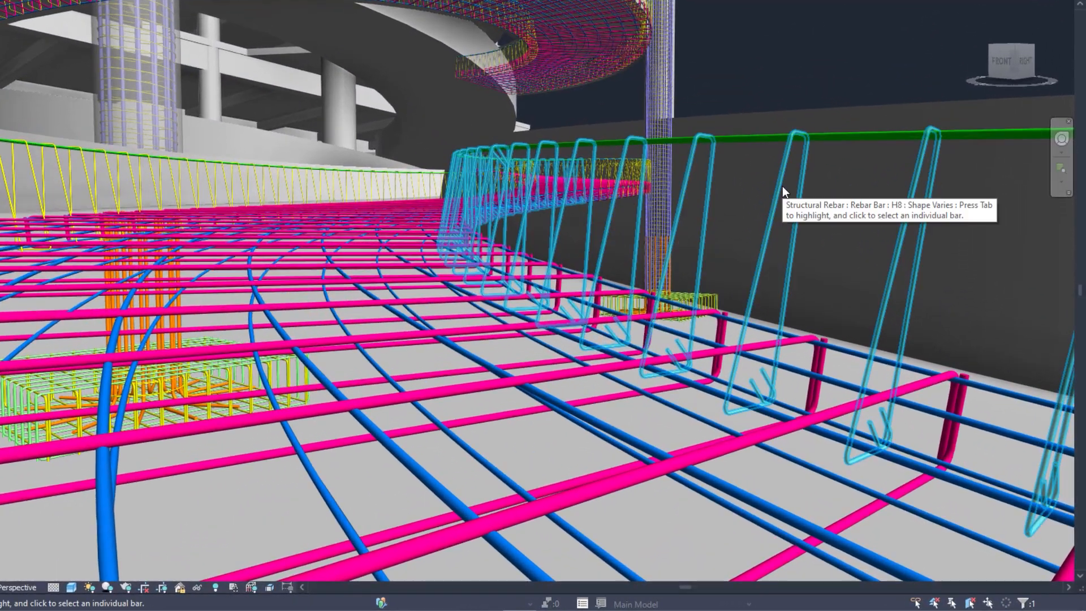
Step: Set the bar alignment of the free form H8 stirrups along the ramp's edge to Vertical
key(space)
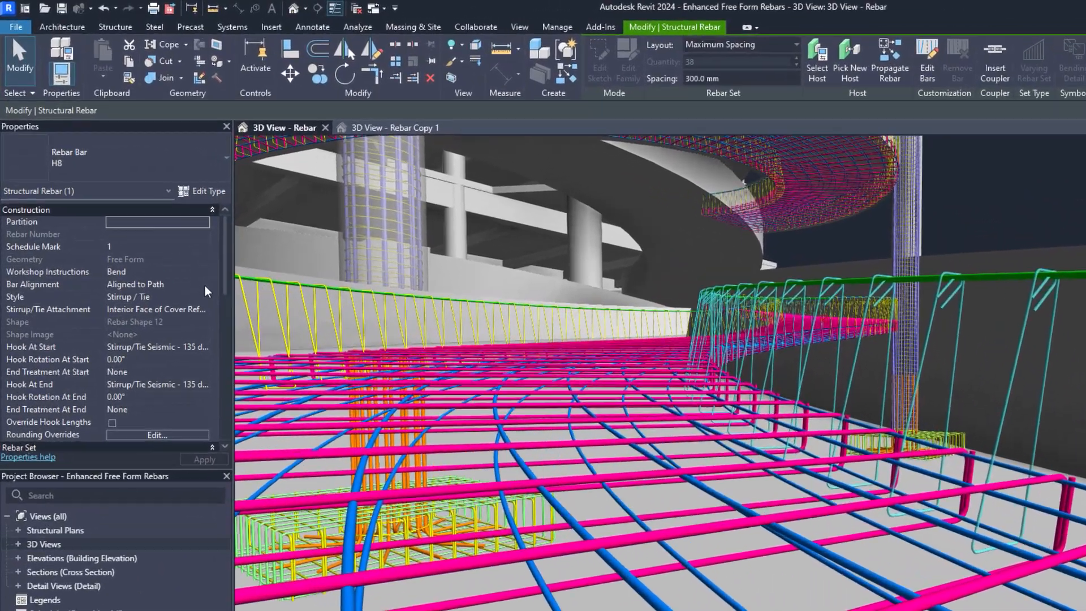
click(52, 185)
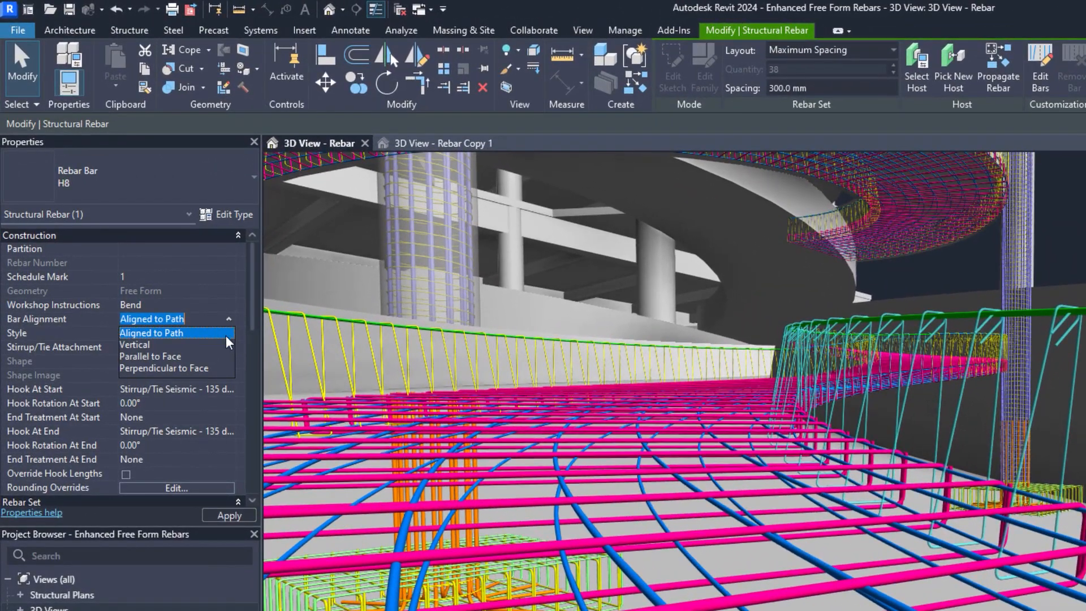
click(219, 345)
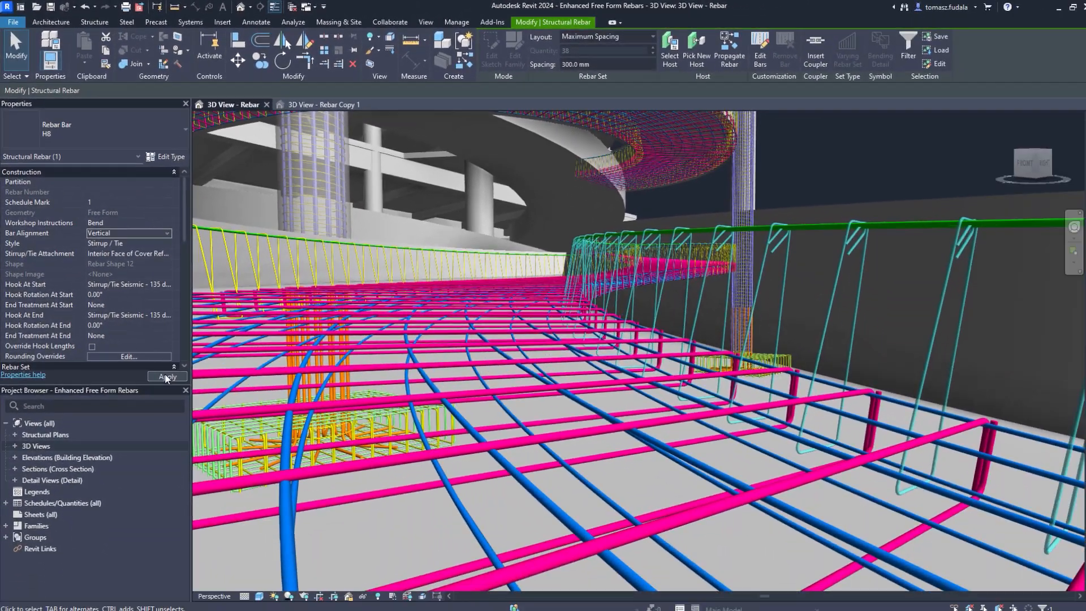
click(166, 376)
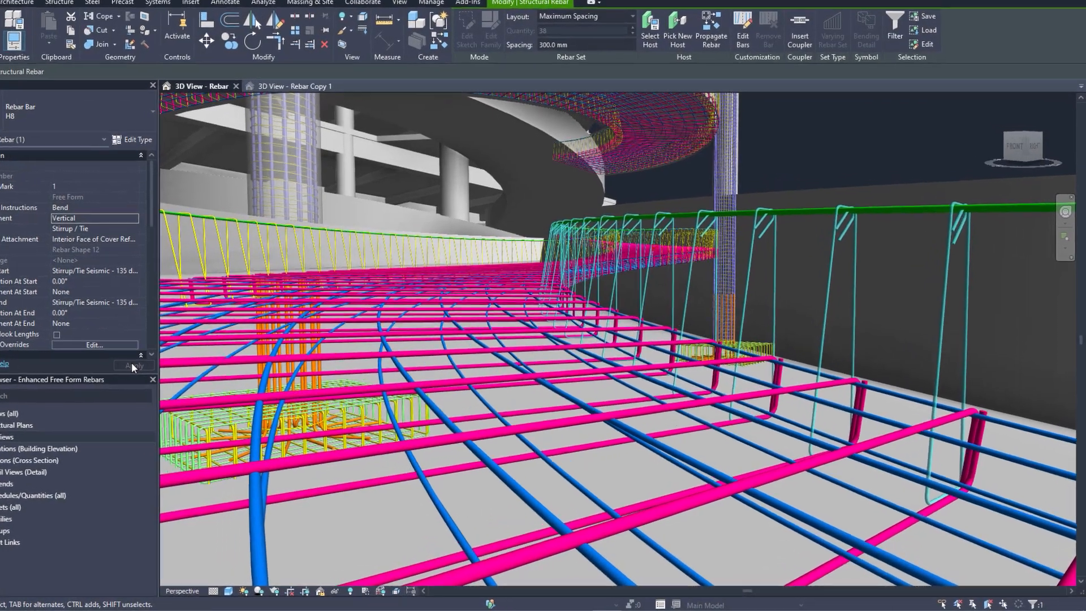
key(Escape)
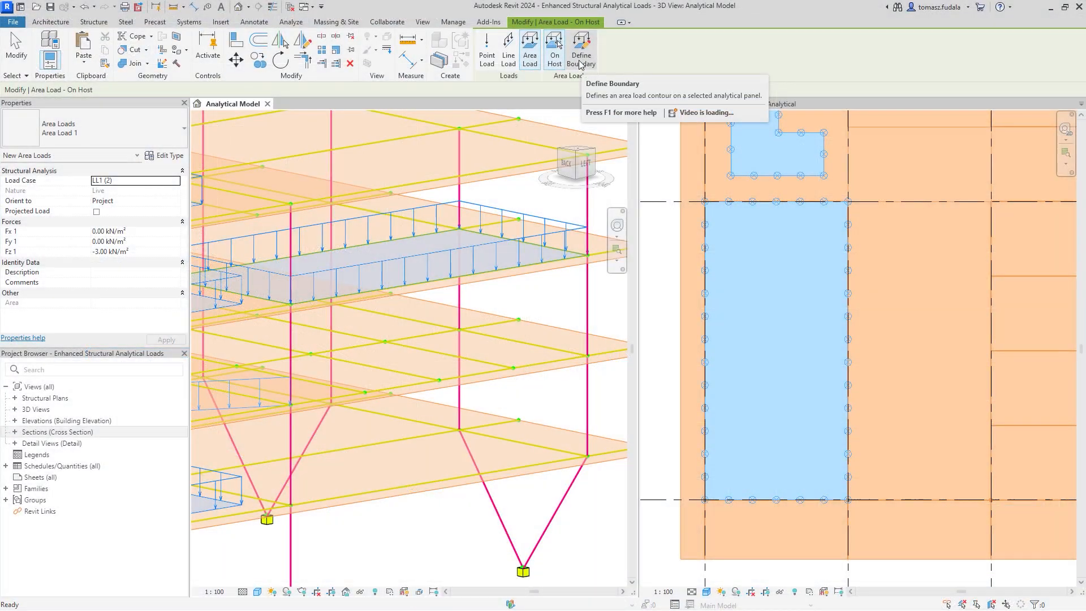
Step: Draw a closed C-shaped boundary for a -3.00 kN/m² area load on Level 4, beside the rectangular load, and finish it
click(581, 51)
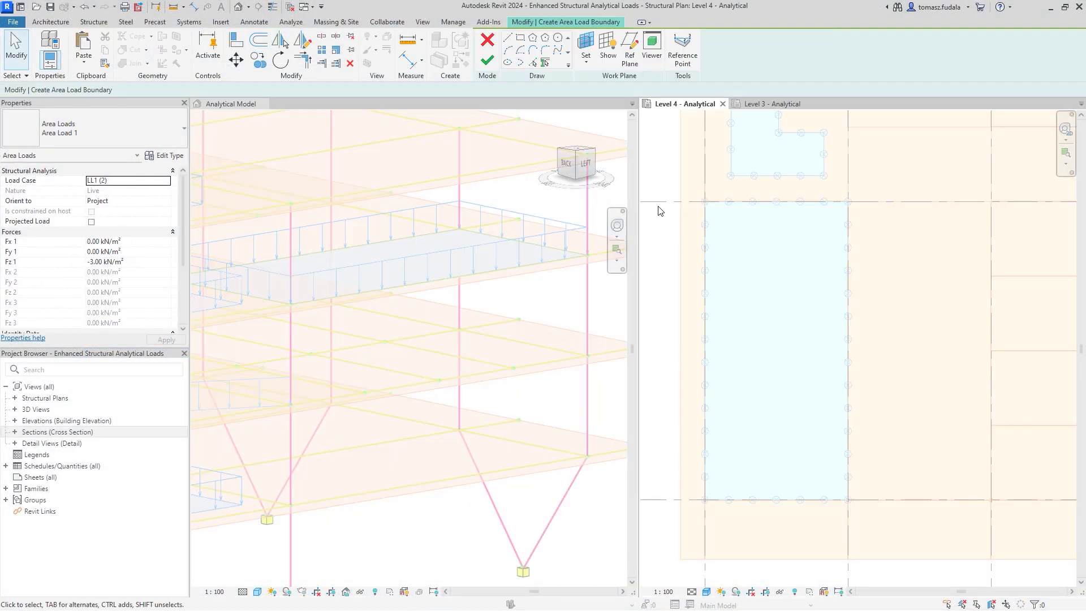
click(871, 275)
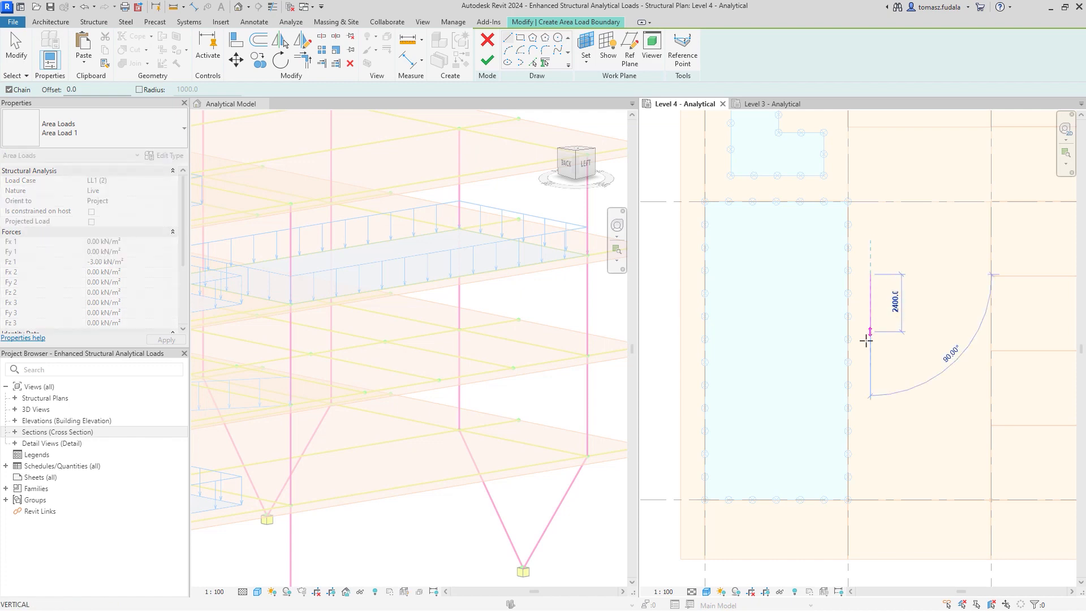
click(870, 457)
click(975, 457)
click(975, 411)
click(932, 410)
click(932, 315)
click(975, 314)
click(975, 275)
click(871, 275)
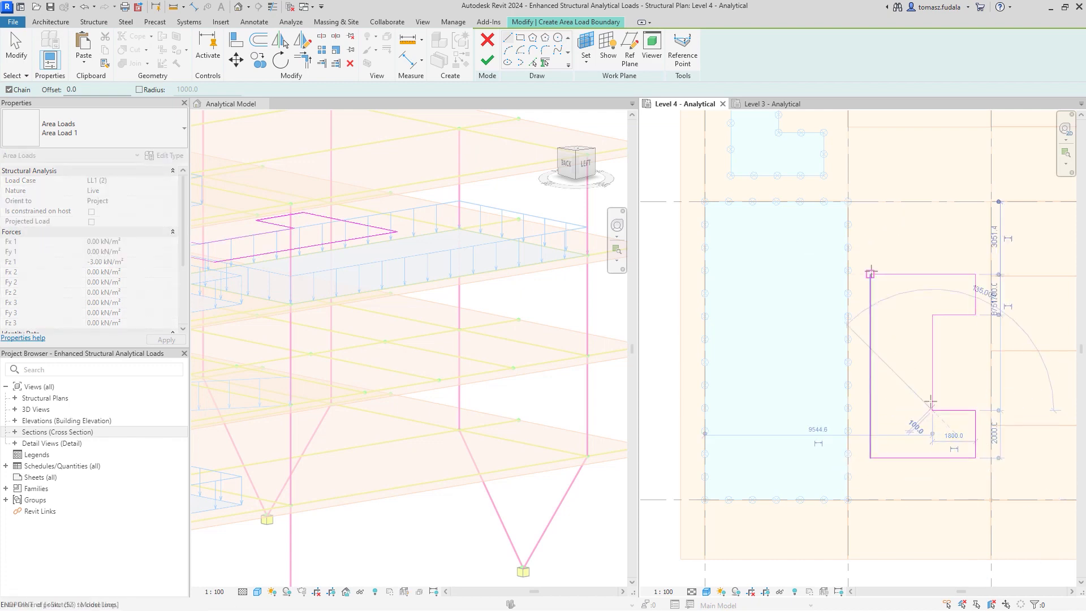
click(487, 60)
Step: Draw a -4.00 kN/m line load by a defined path along a beam on the Level 3 analytical plan
click(507, 56)
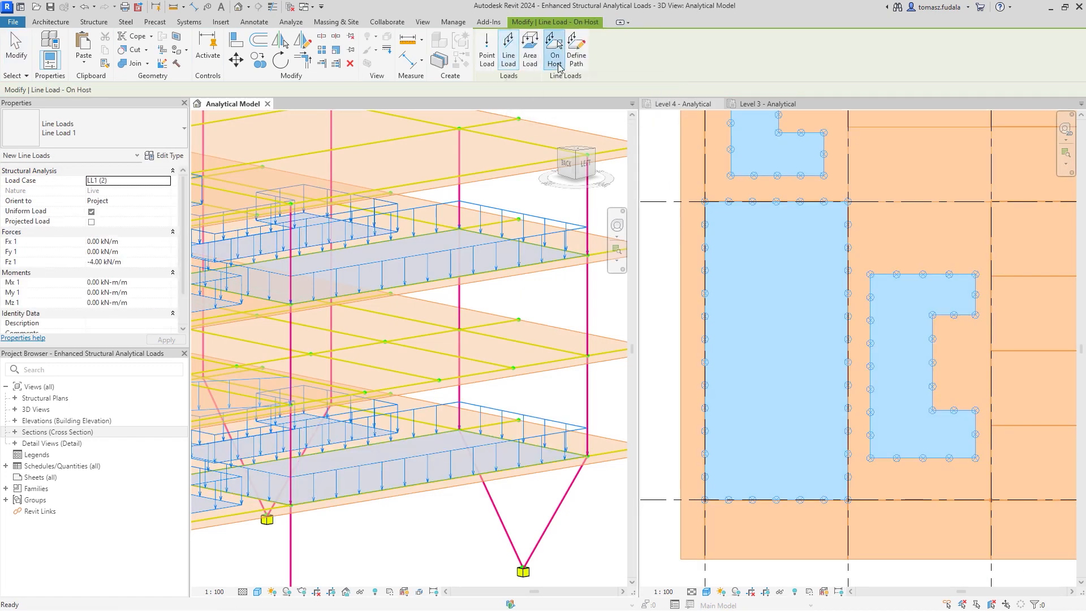
click(756, 106)
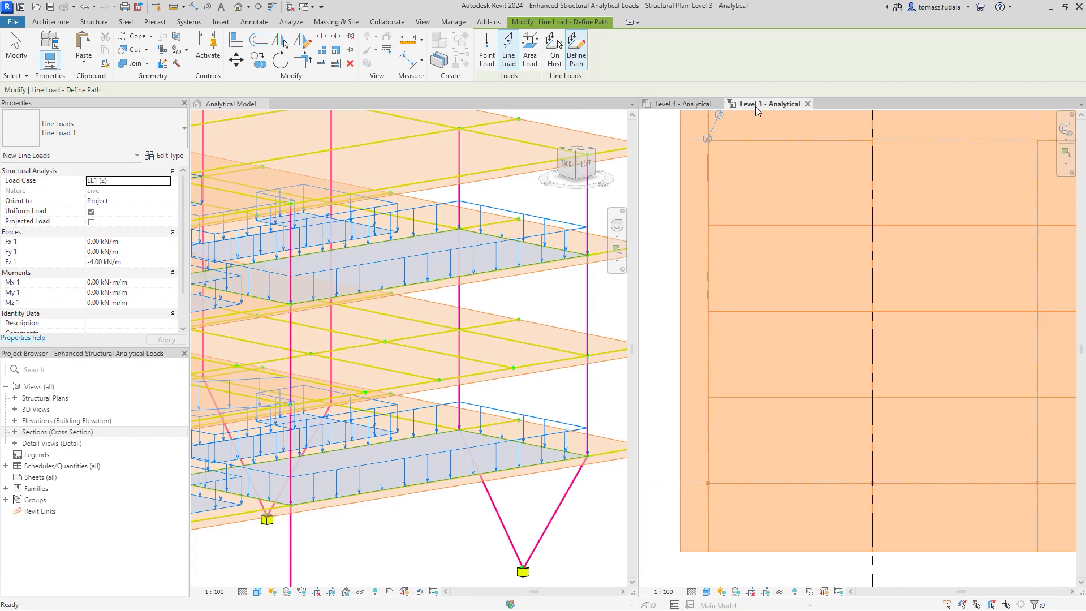
click(751, 225)
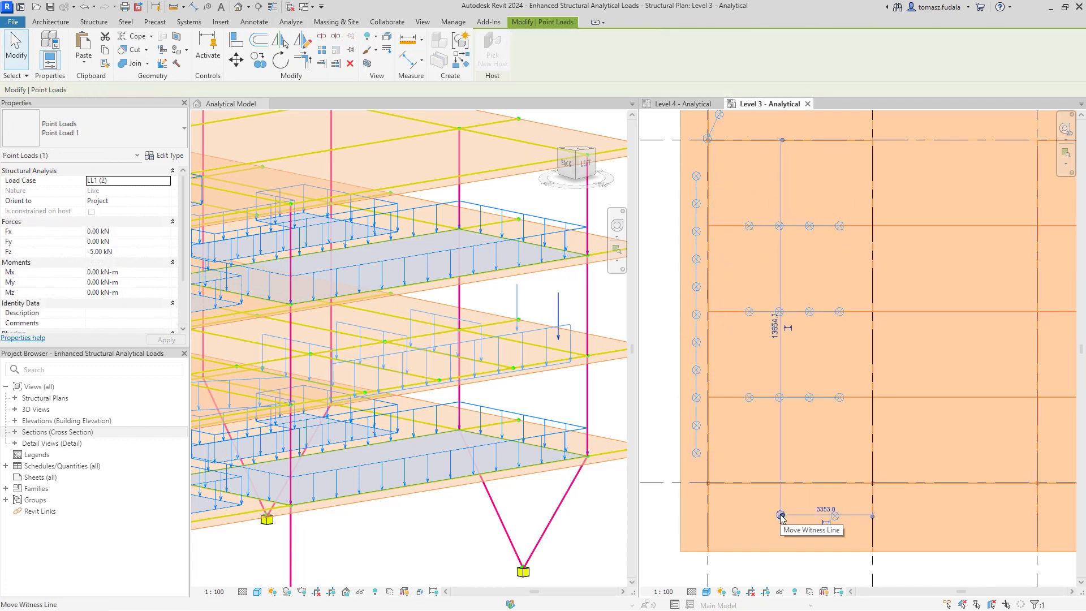
Step: Move the -5.00 kN point load near the Level 3 slab edge to about 2853 mm from the adjacent grid line
drag(781, 515, 794, 514)
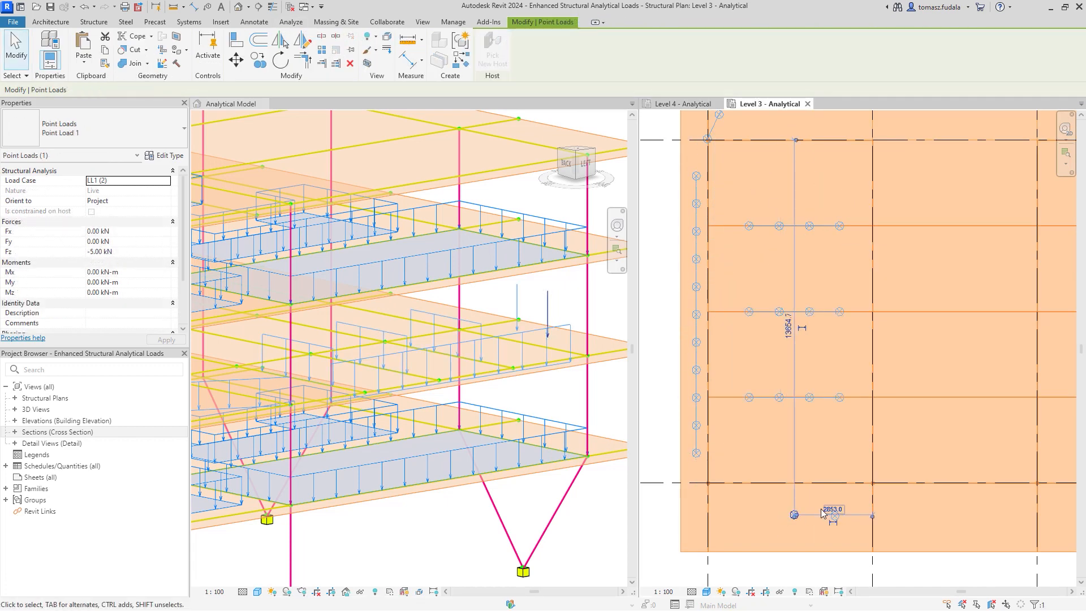
key(Escape)
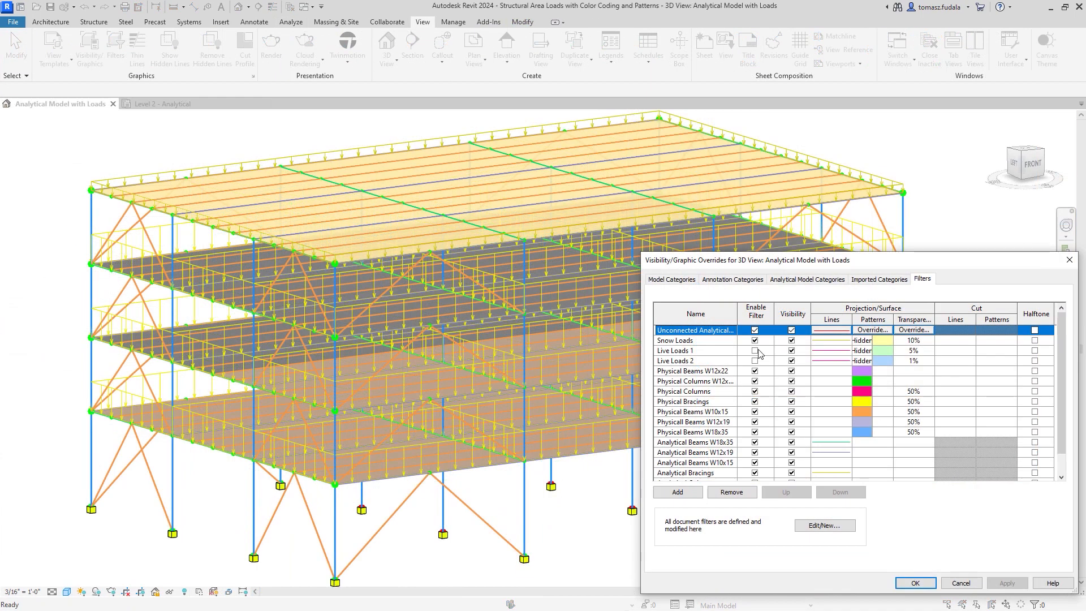
Step: Enable the Live Loads 1 and Live Loads 2 view filters and apply them to the analytical model
click(755, 351)
click(755, 361)
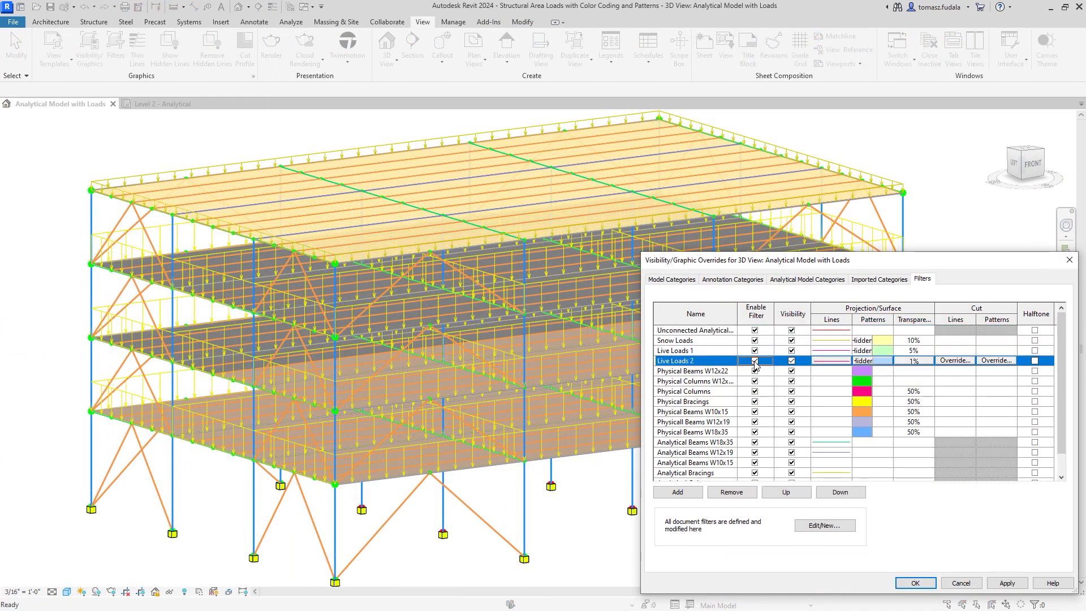
click(1006, 583)
Step: Override the projection lines of the Live Loads 2 filter with blue and accept the visibility overrides
click(831, 361)
click(889, 473)
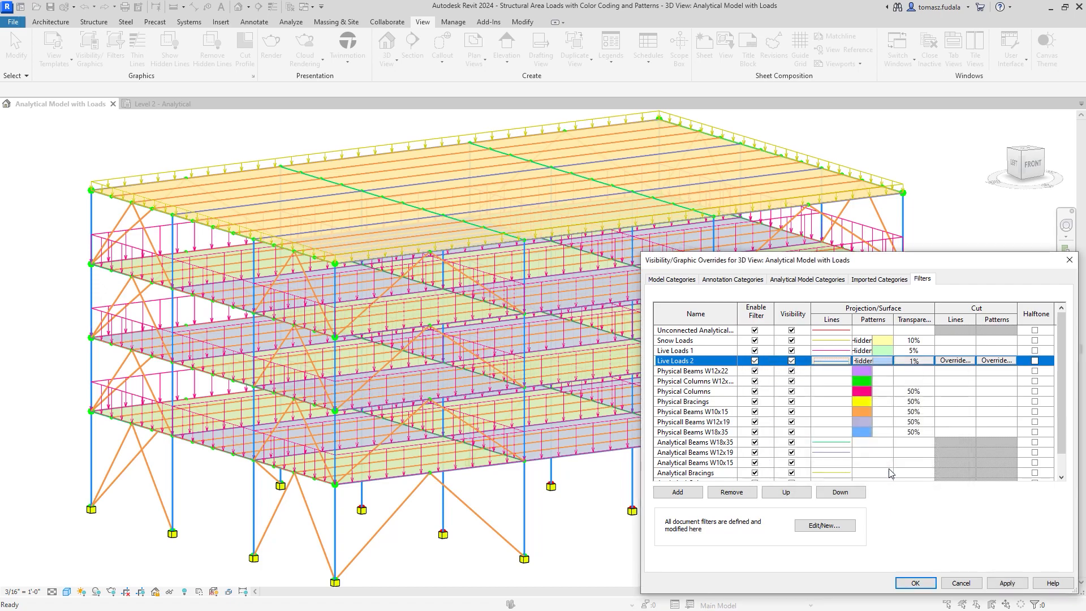
click(913, 583)
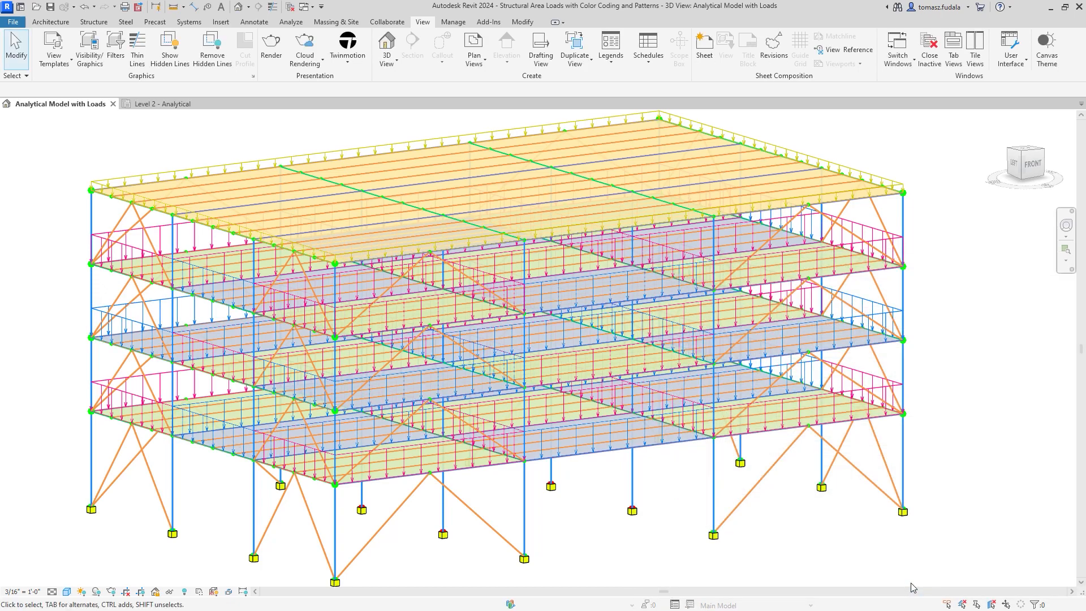
Step: Create a custom association between the physical steel column and its analytical member in Section 1, and select the member to check the association
key(ctrl+Tab)
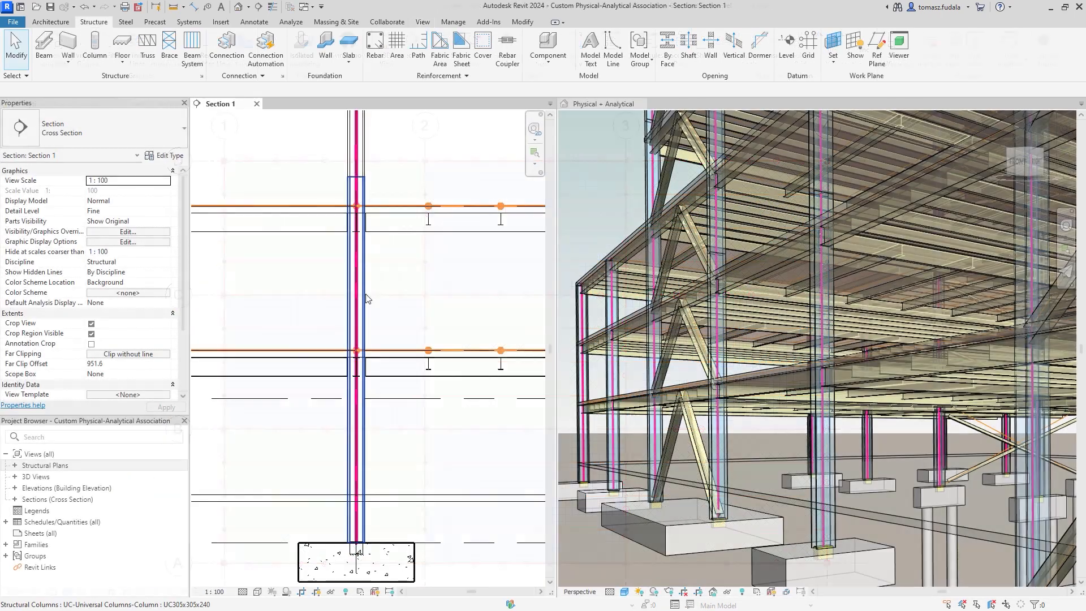
click(358, 296)
click(498, 51)
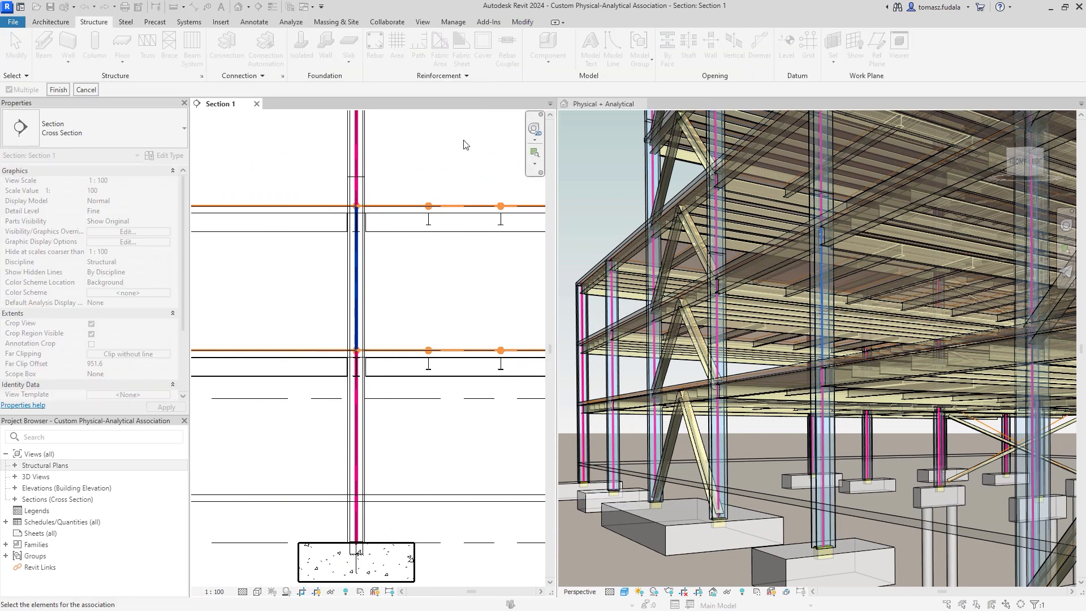
click(358, 425)
click(57, 91)
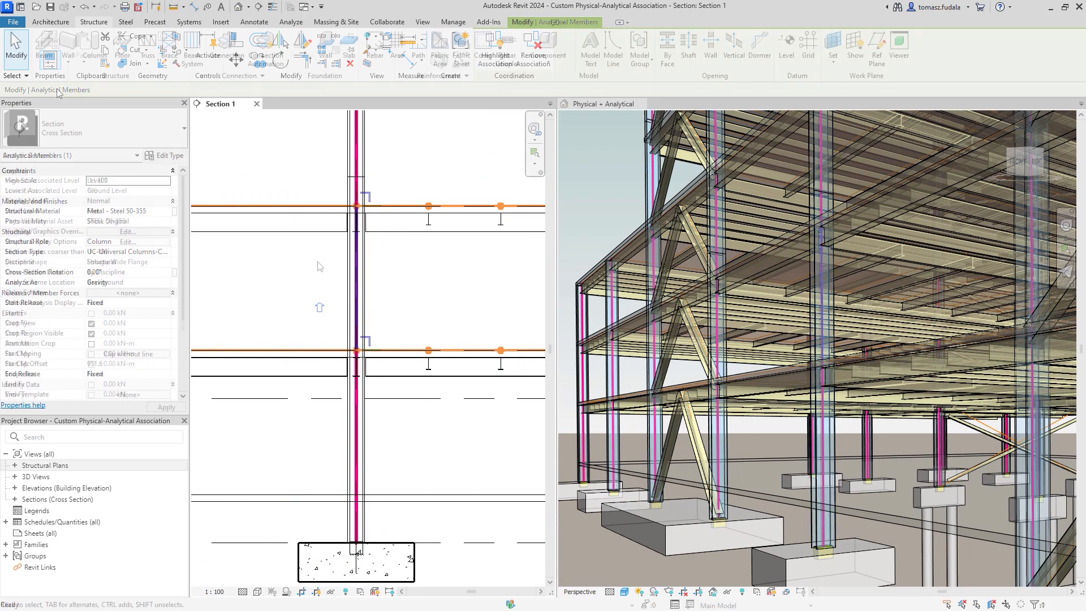
click(355, 300)
click(586, 62)
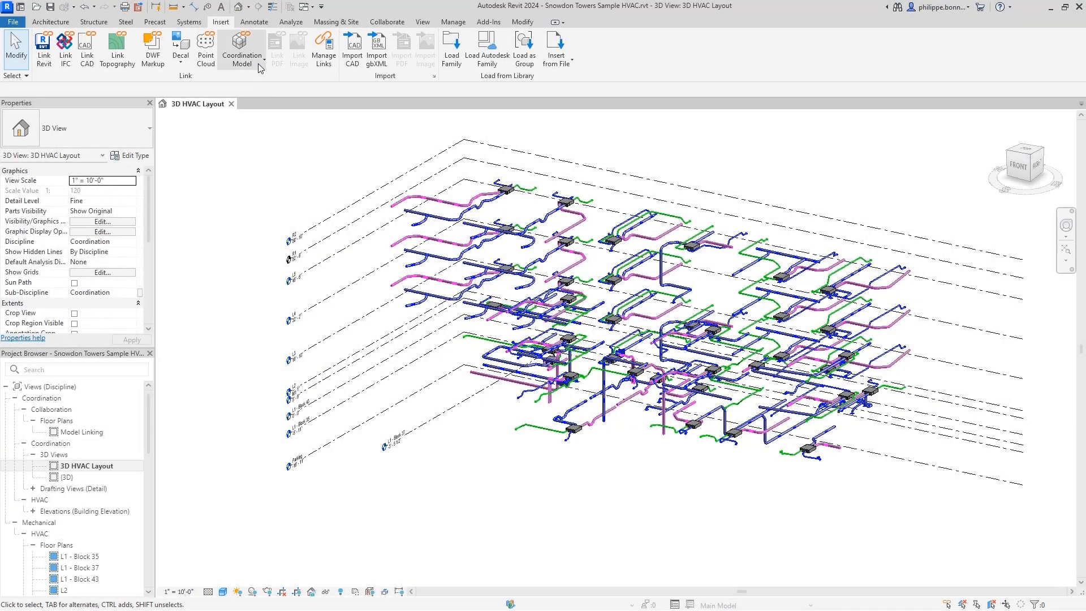
Step: Link the Coord - Arch Walls view of Snowdon Towers Sample Architectural.rvt from Autodesk Docs as a coordination model, positioned Origin to Internal Origin
click(259, 62)
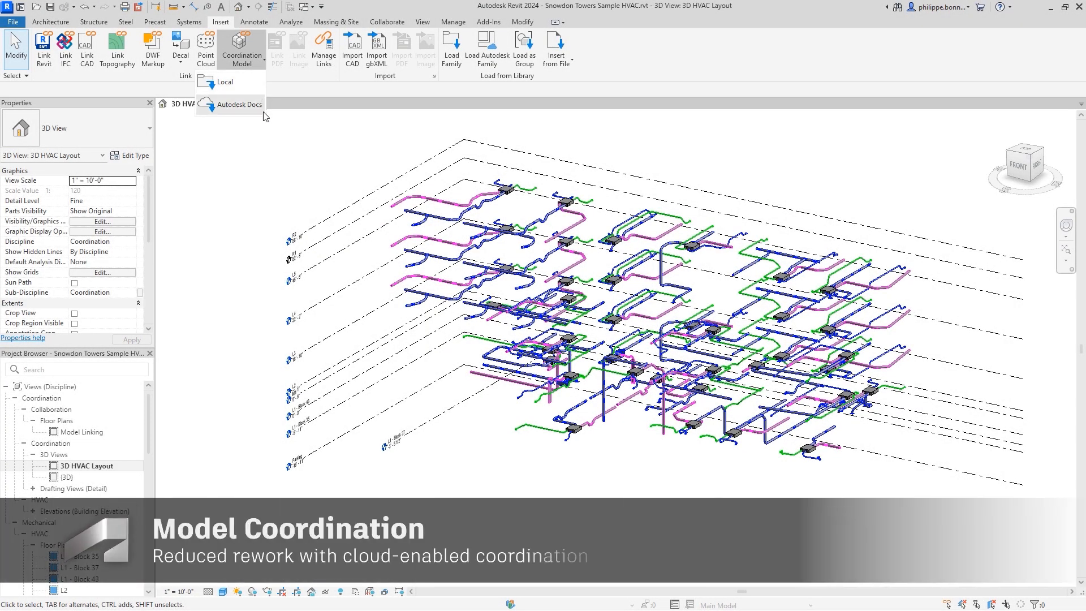
click(262, 111)
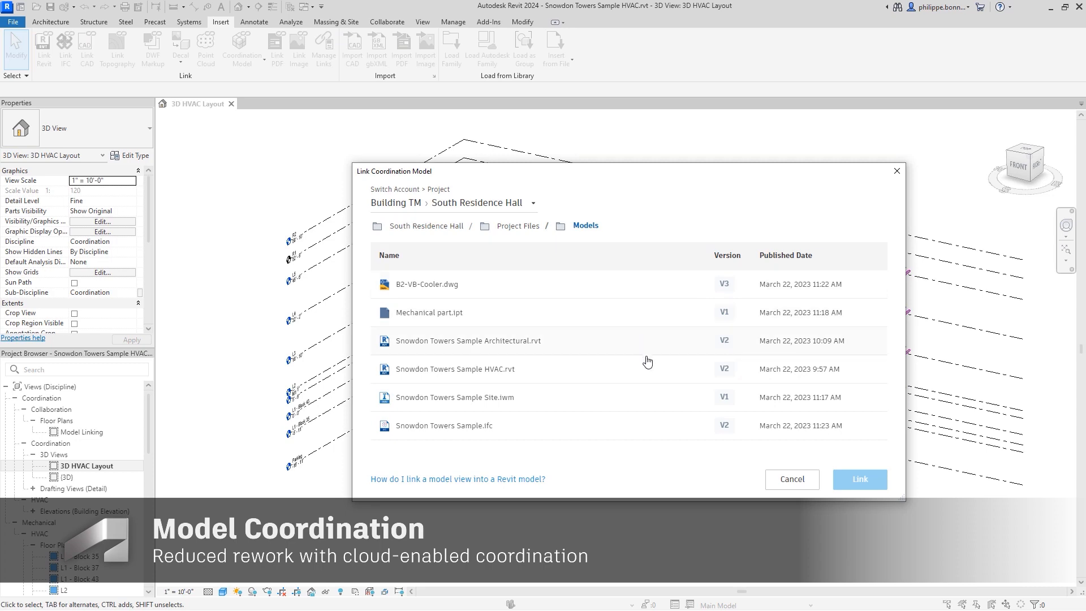
click(595, 341)
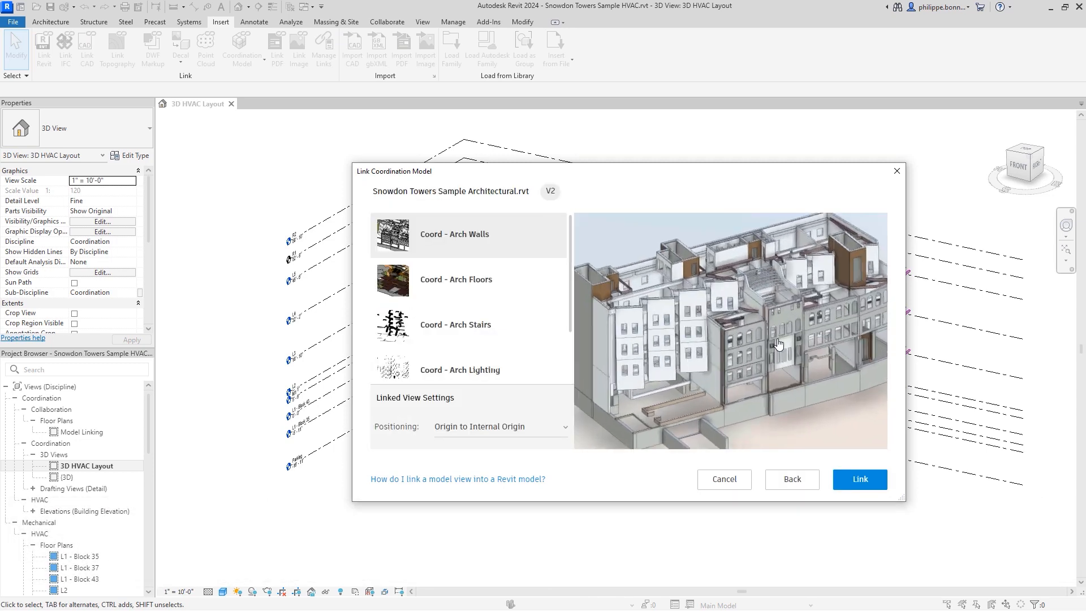
click(860, 479)
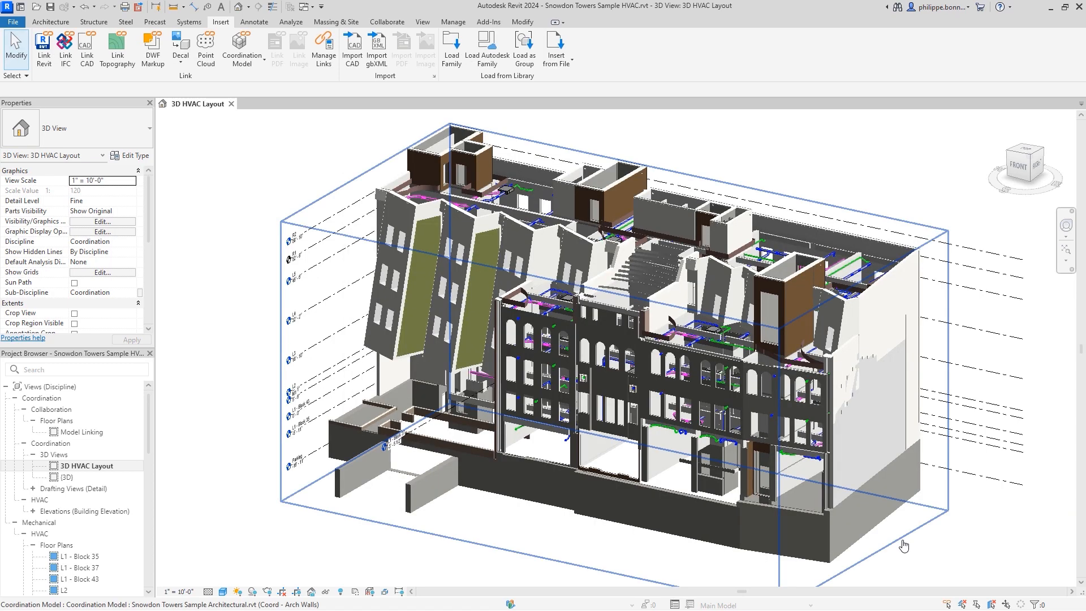
Step: Examine the constraint and thermal properties of an individual wall inside the linked coordination model, seen in plan
click(904, 544)
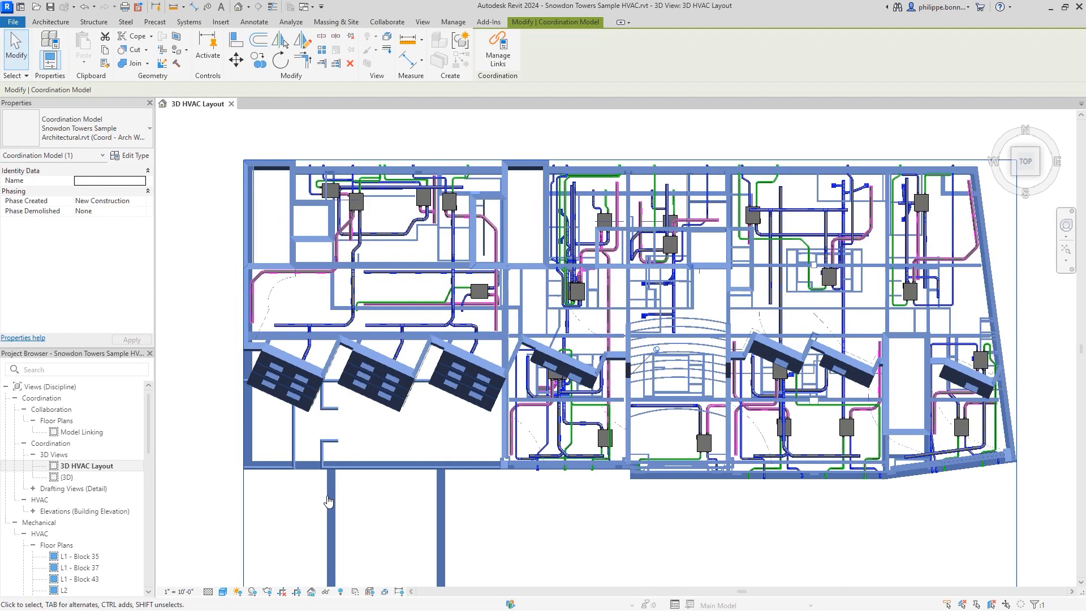
key(Escape)
scroll(669, 444, up, 3)
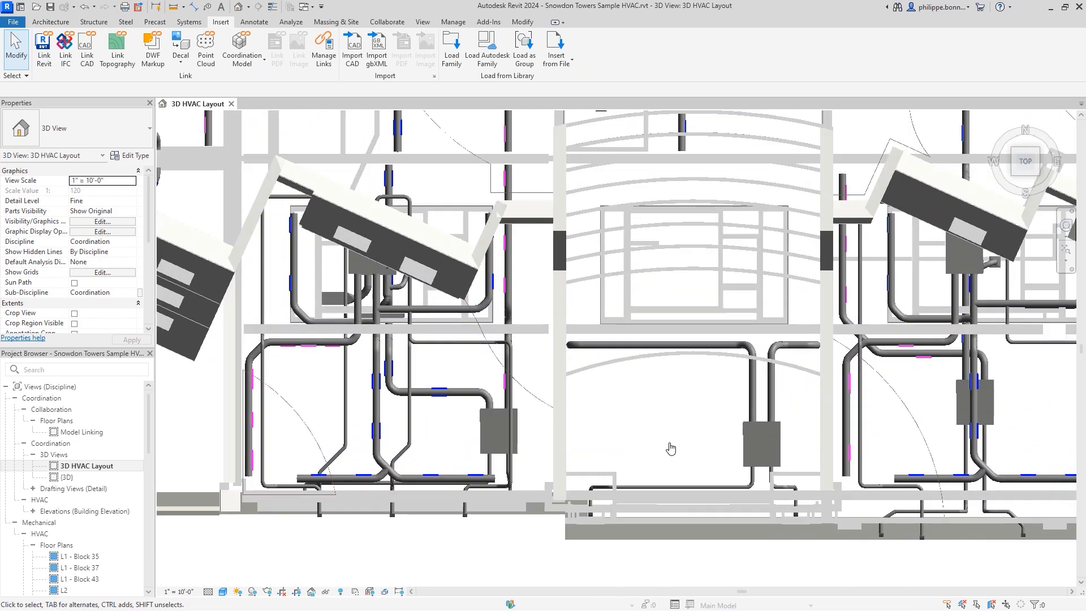
key(Tab)
click(658, 331)
drag(148, 184, 149, 234)
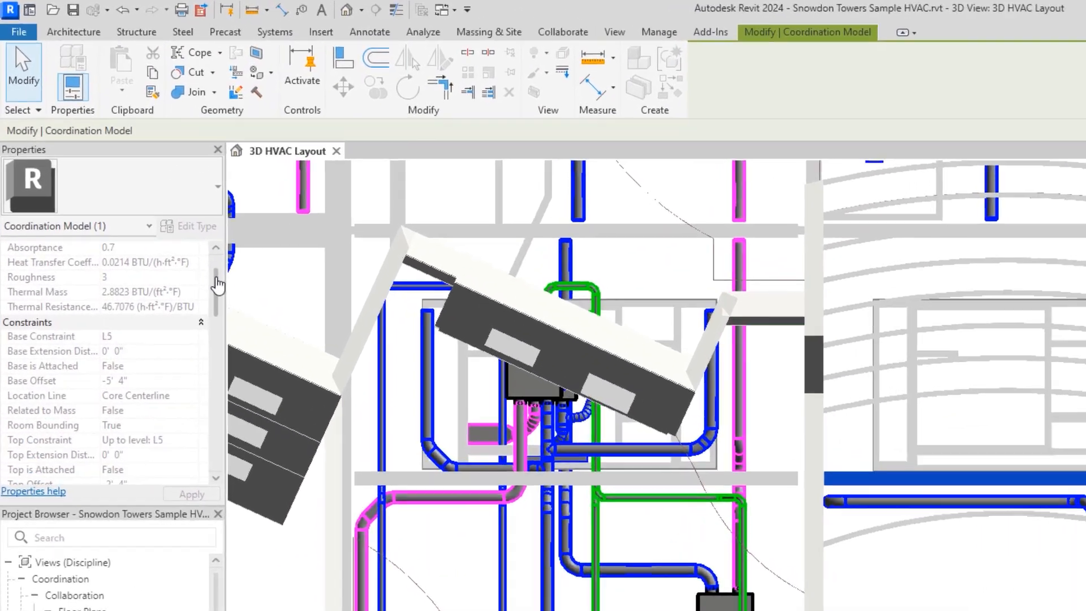
drag(237, 380, 236, 303)
Step: Begin measuring a distance from the wall of the linked model beside the central bay
click(850, 490)
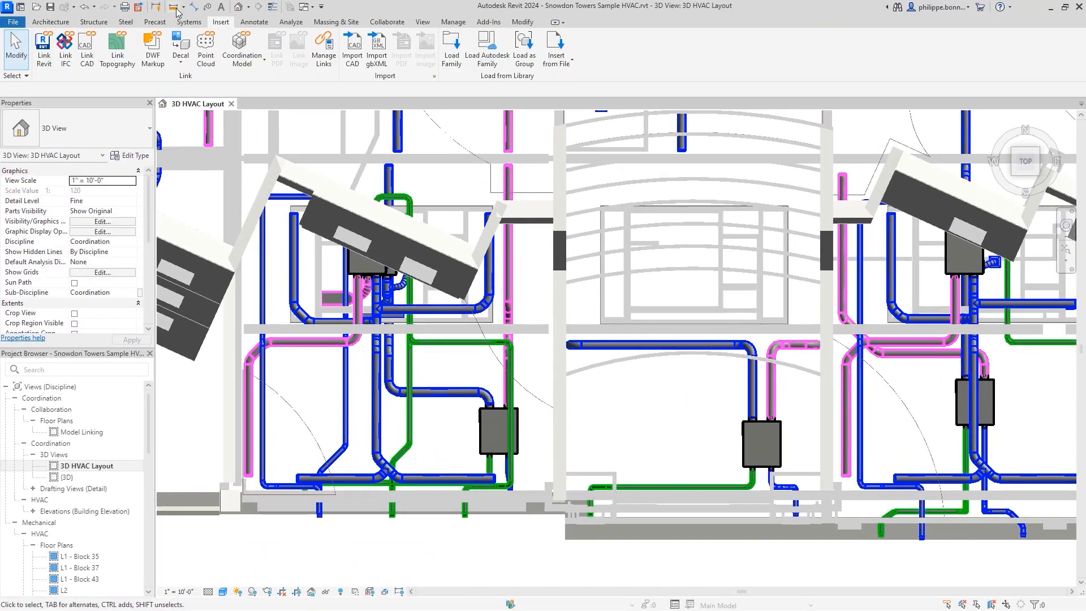
click(175, 8)
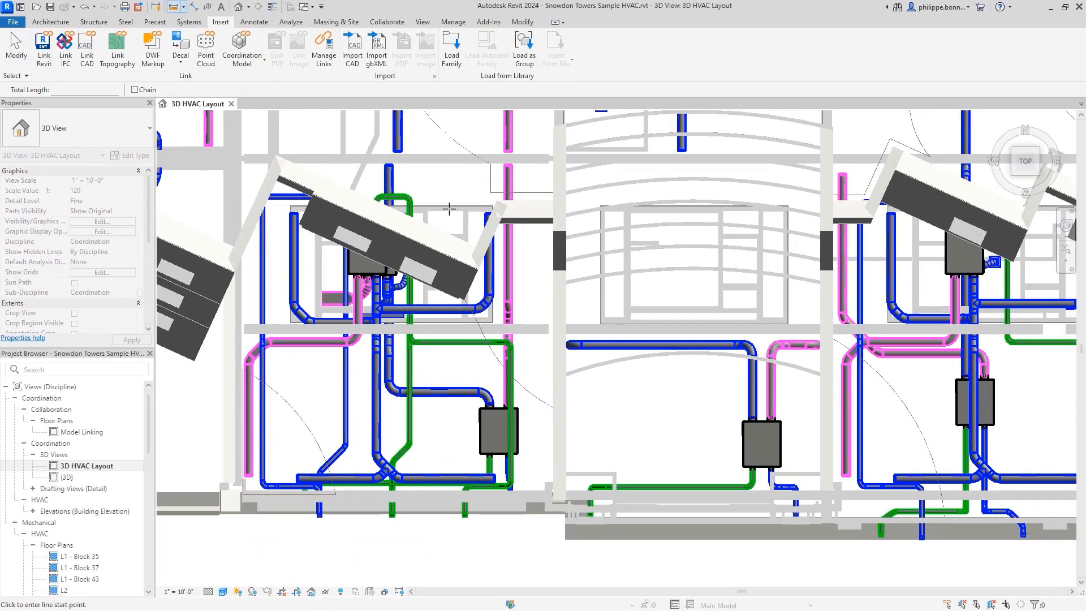
click(566, 472)
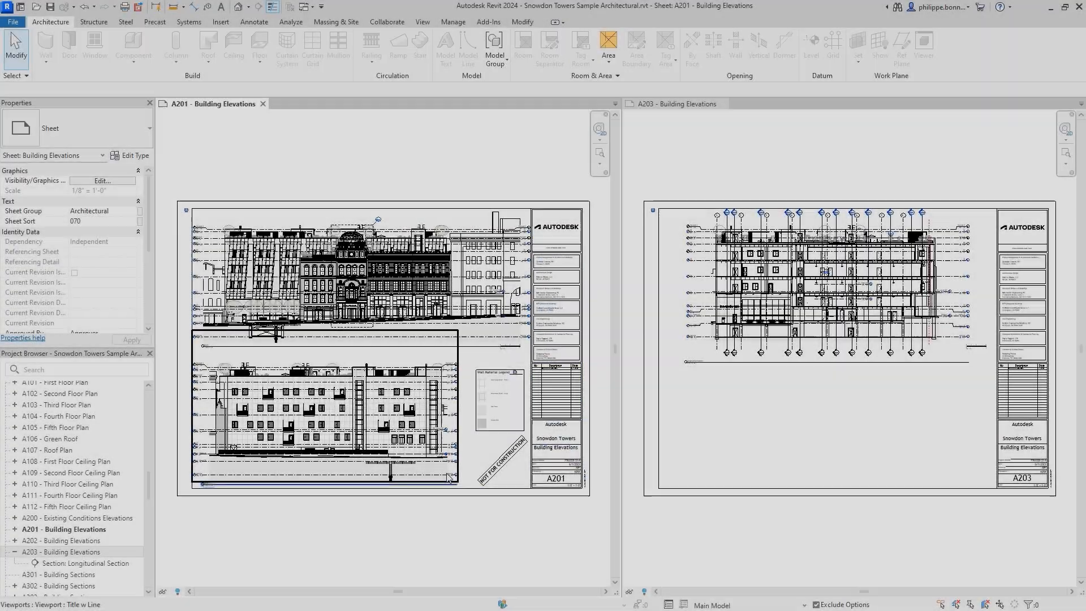
Step: Move the lower elevation viewport, the wall material legend and the NOT FOR CONSTRUCTION note from sheet A201 to sheet A203, keeping them aligned
click(470, 456)
ctrl+click(504, 434)
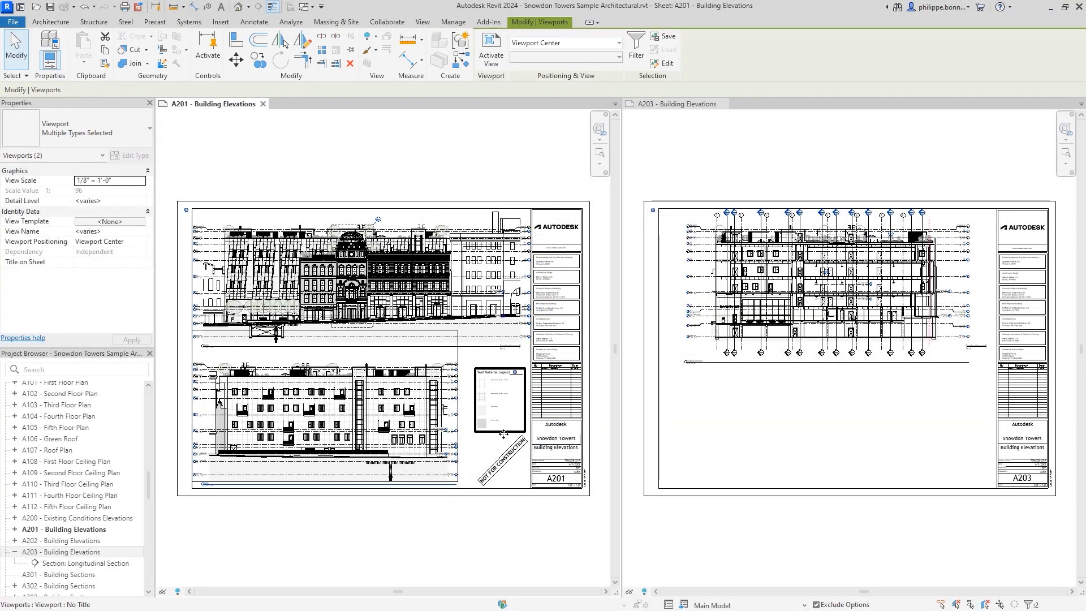
ctrl+click(503, 460)
right_click(511, 512)
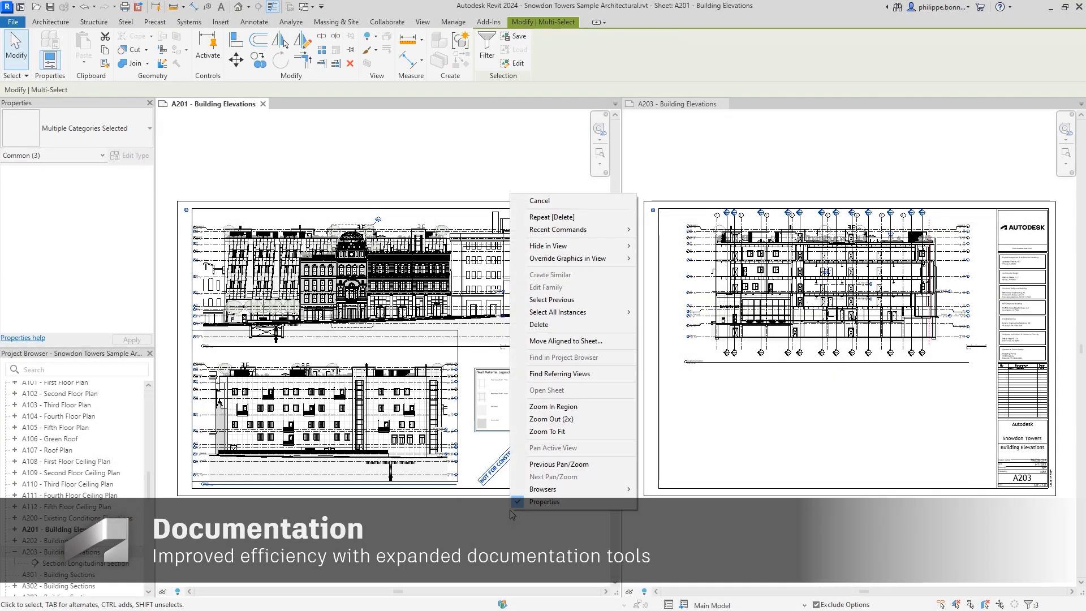
click(599, 340)
click(549, 357)
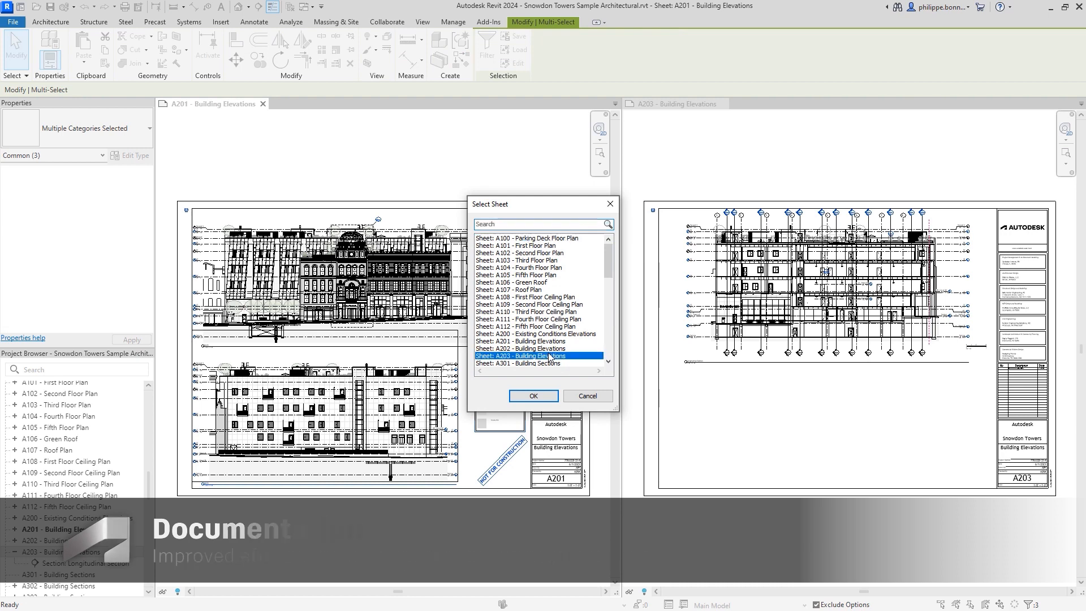
click(533, 396)
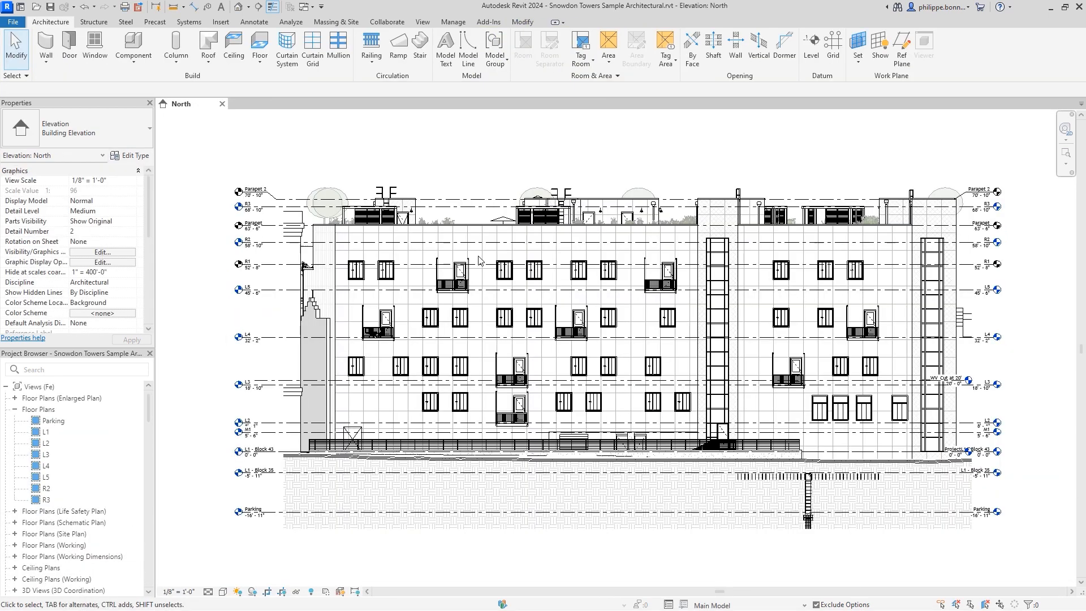
Step: Open the sheet that holds the North elevation view
right_click(479, 260)
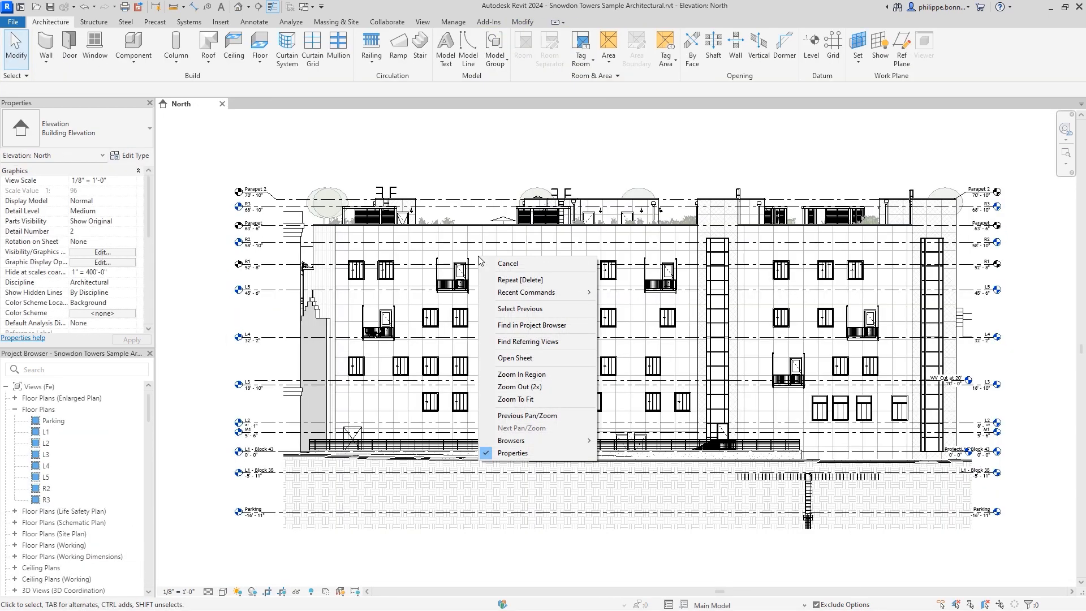
click(552, 358)
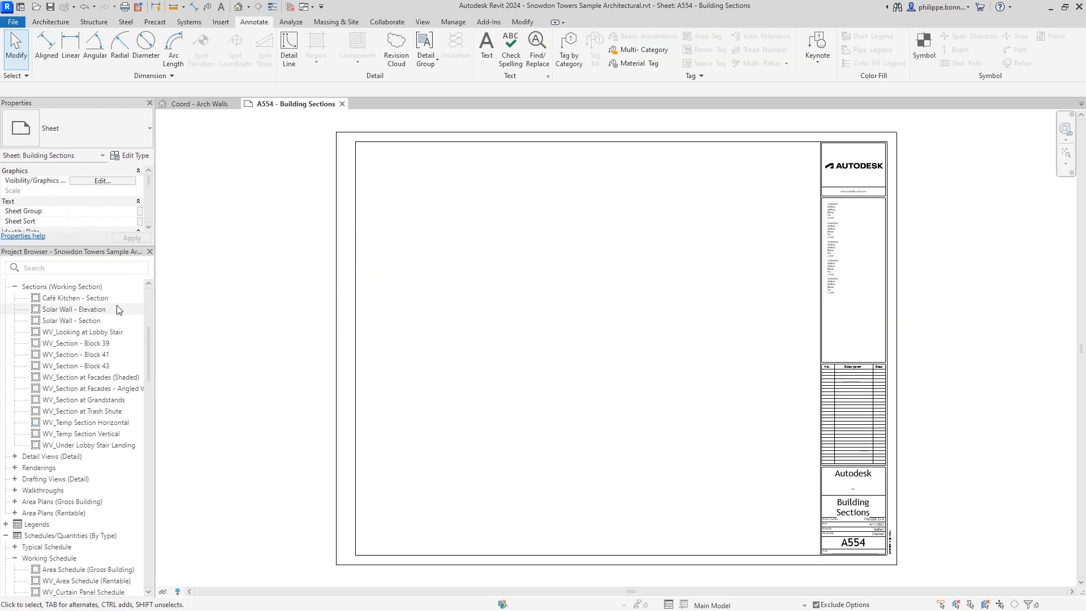
Step: Place the Café Kitchen - Section, Solar Wall - Section, WV_Section at Facades - Angled views and Area Schedule (Gross Building) together on sheet A554
click(79, 297)
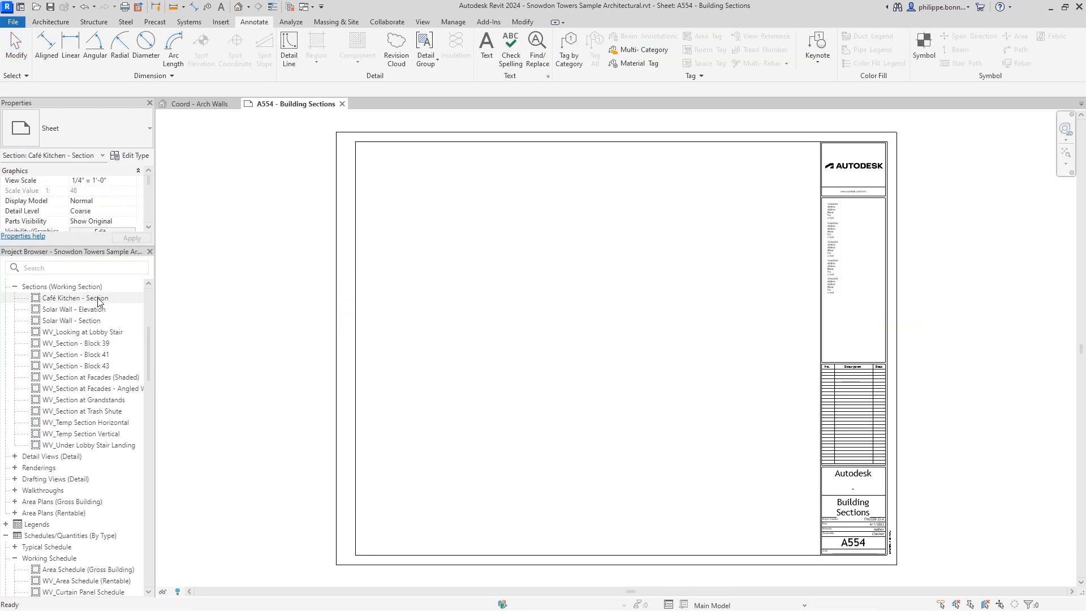
ctrl+click(74, 321)
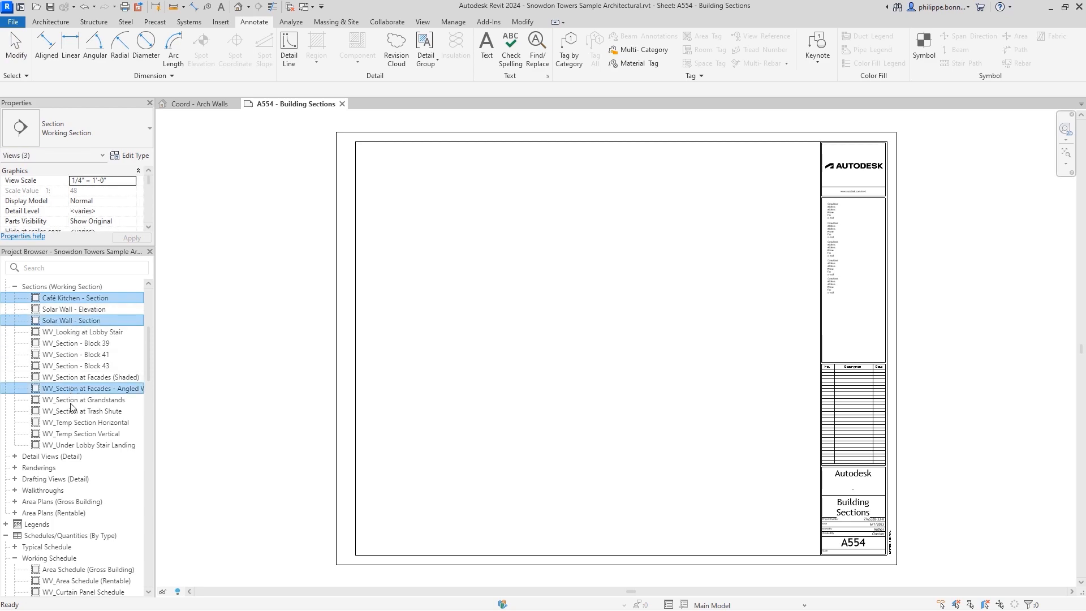
ctrl+click(71, 569)
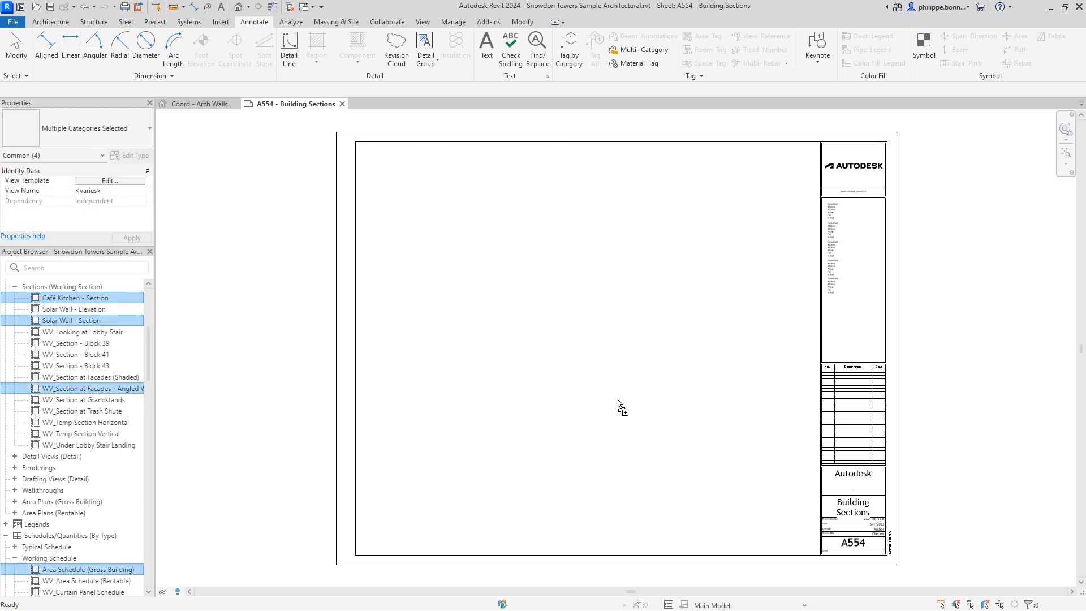
drag(616, 402, 617, 401)
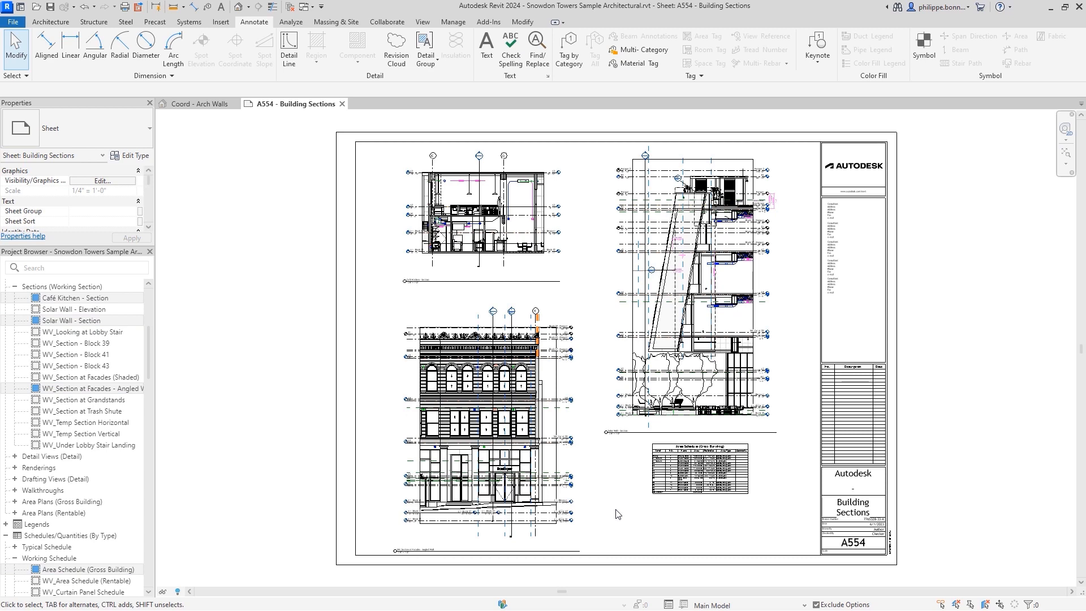
Step: Resize all rows of the area schedule placed on sheet A554 to a height of 0' 0 15/32"
click(673, 487)
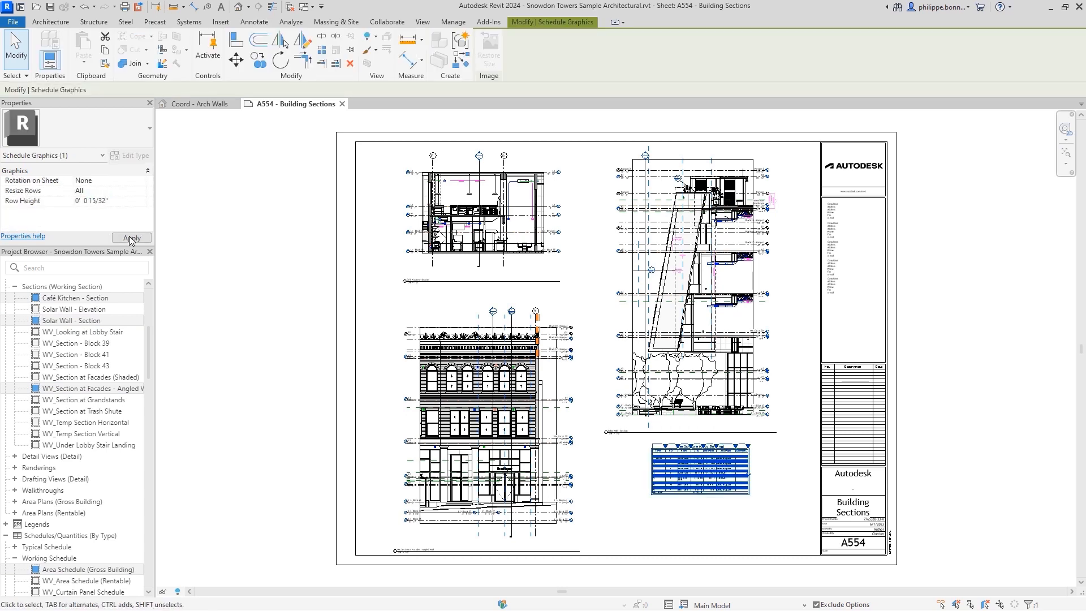
click(217, 270)
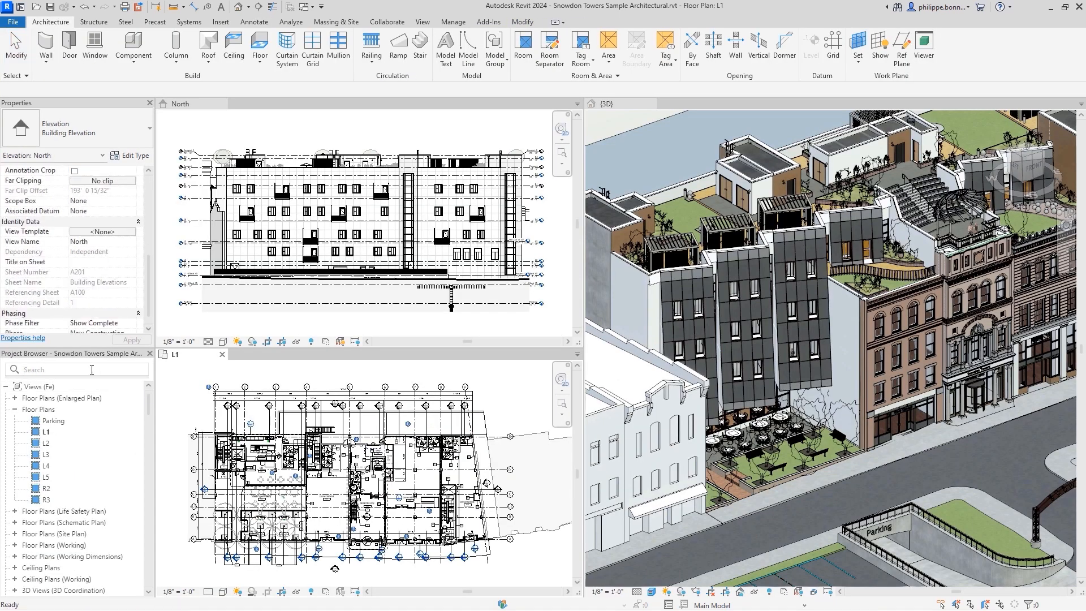
Step: Search the project's views and sheets for Kitchen
text(Kitchen)
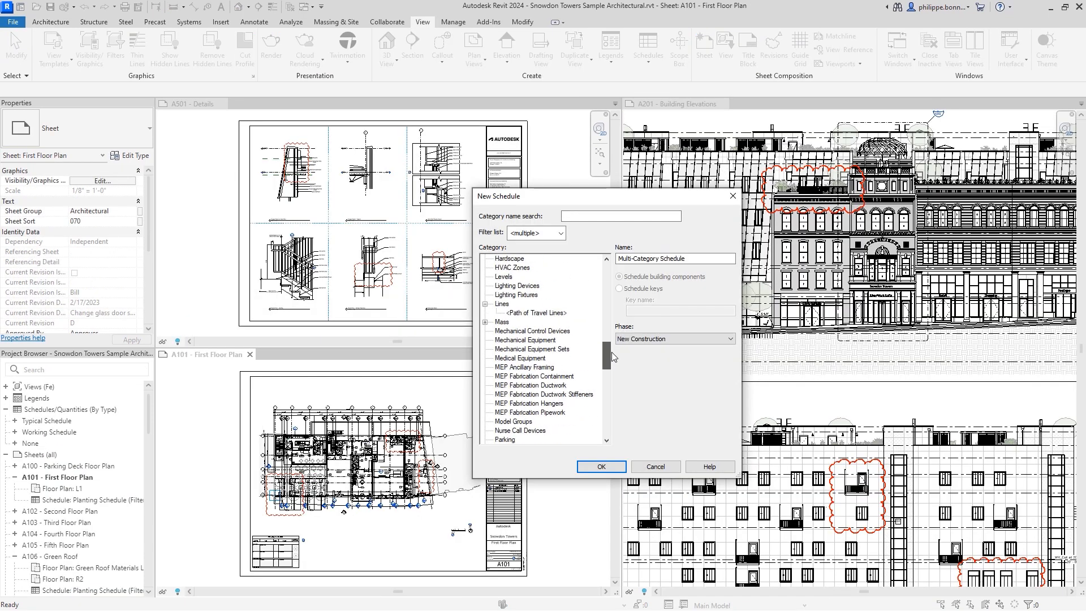
Step: Create a schedule of the Revision Clouds category and add revision fields such as Revision Number and Revision Description
scroll(535, 342, down, 4)
click(535, 341)
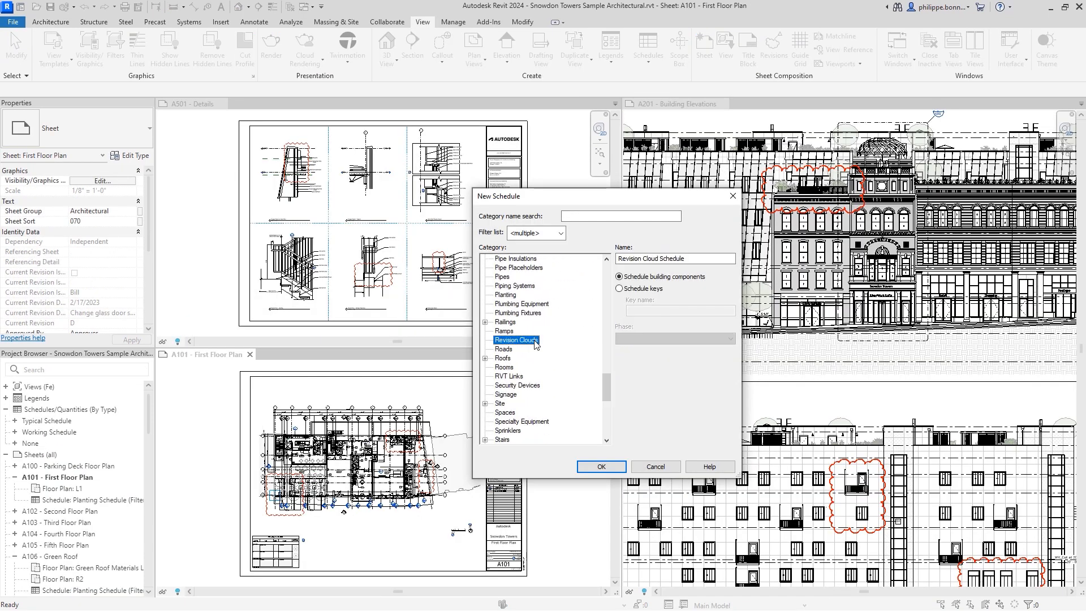
key(Return)
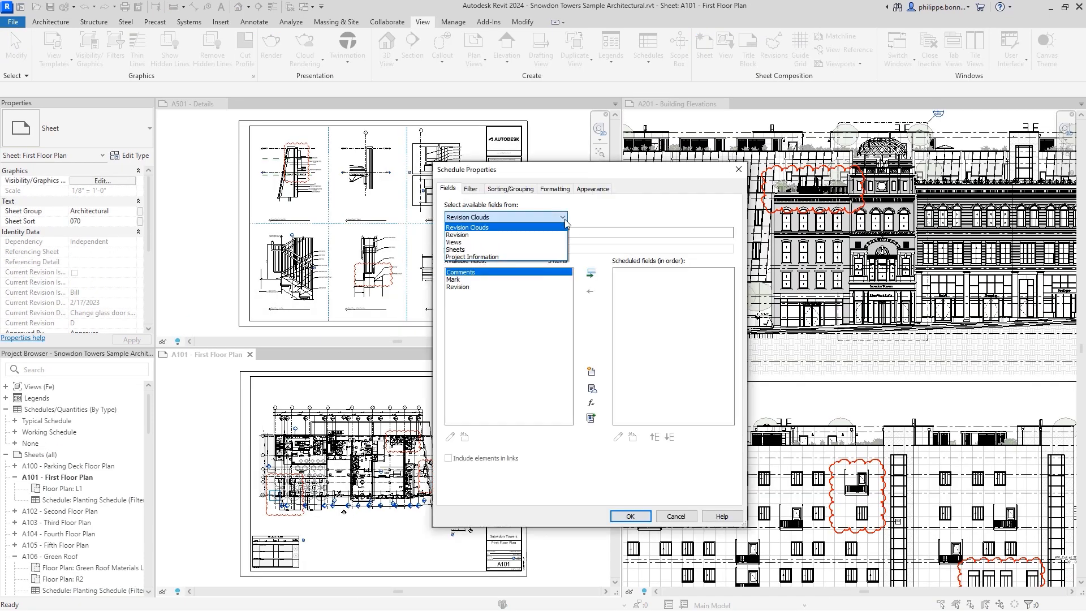
click(525, 235)
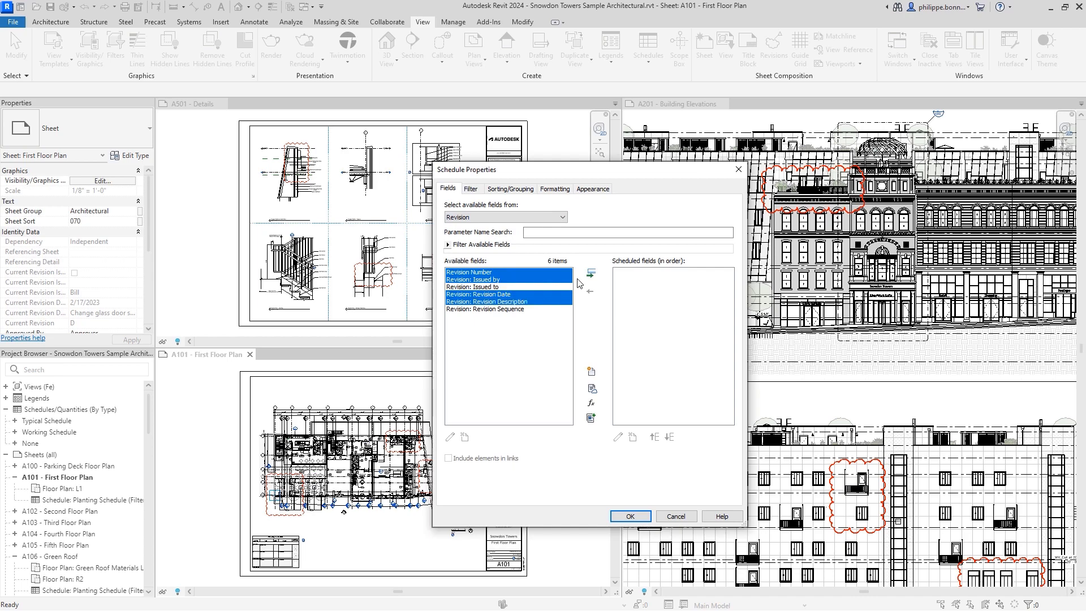
click(590, 273)
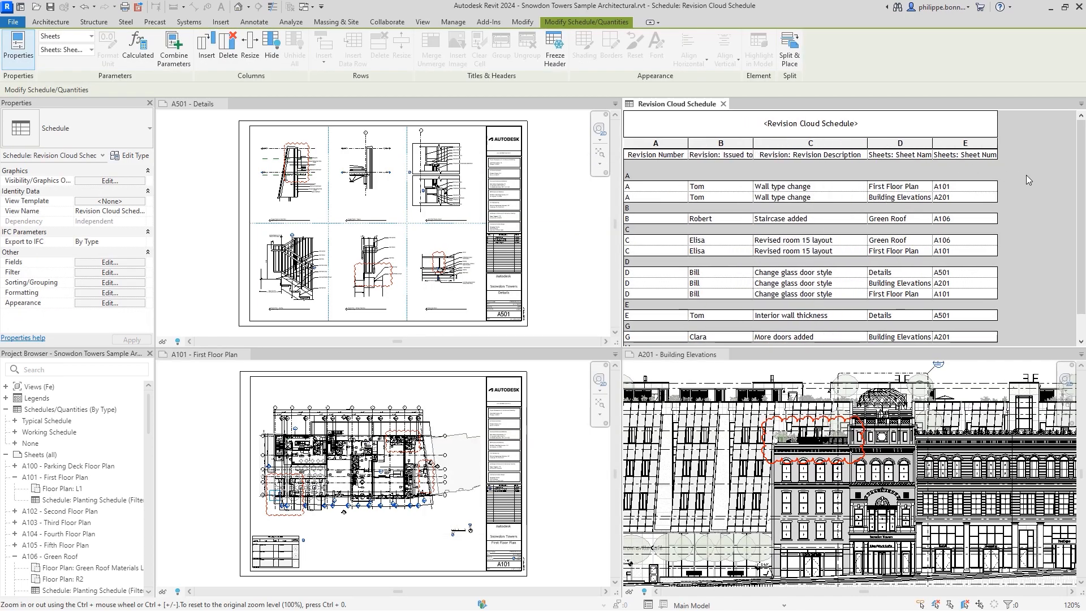